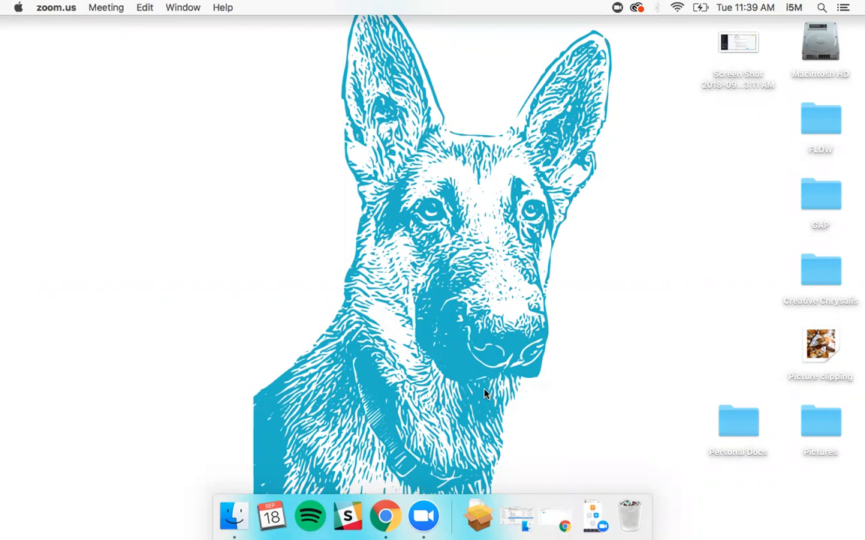
# Step: Switch to Asana in Chrome, then expand and collapse the navigation sidebar
pyautogui.click(388, 522)
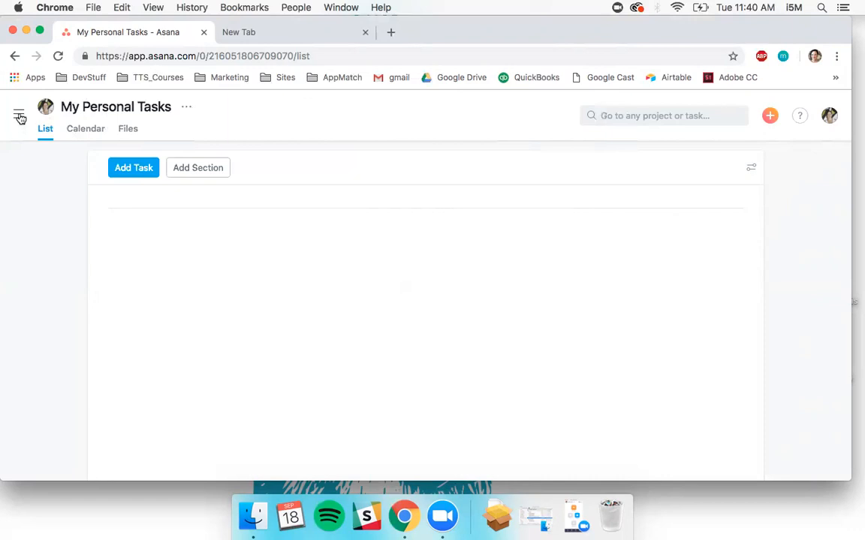
pyautogui.click(18, 114)
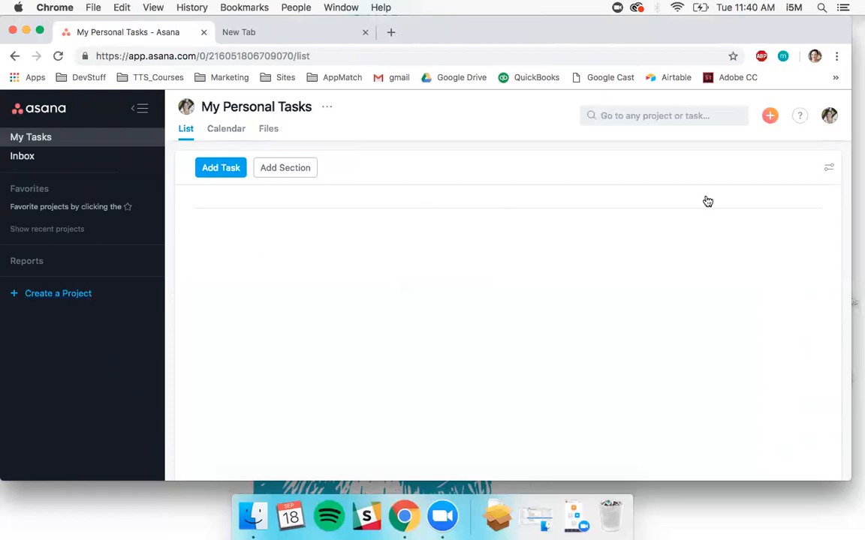
pyautogui.click(143, 109)
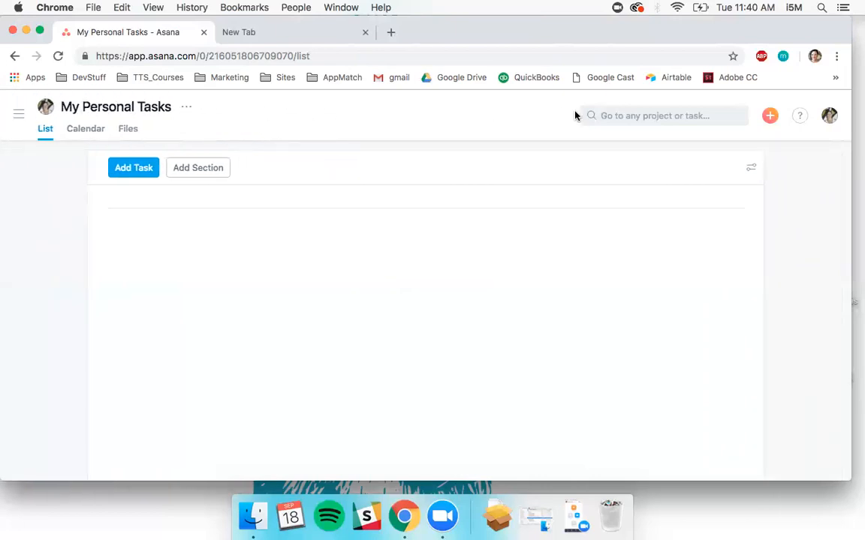
# Step: Switch from Personal Projects to the HURRICANE FLORENCE ASANA workspace
pyautogui.click(830, 116)
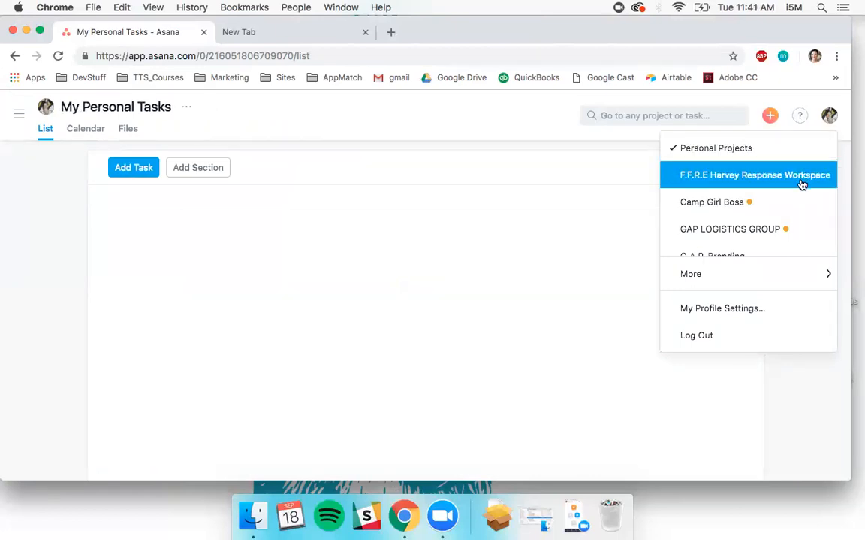
pyautogui.scroll(-3, 801, 188)
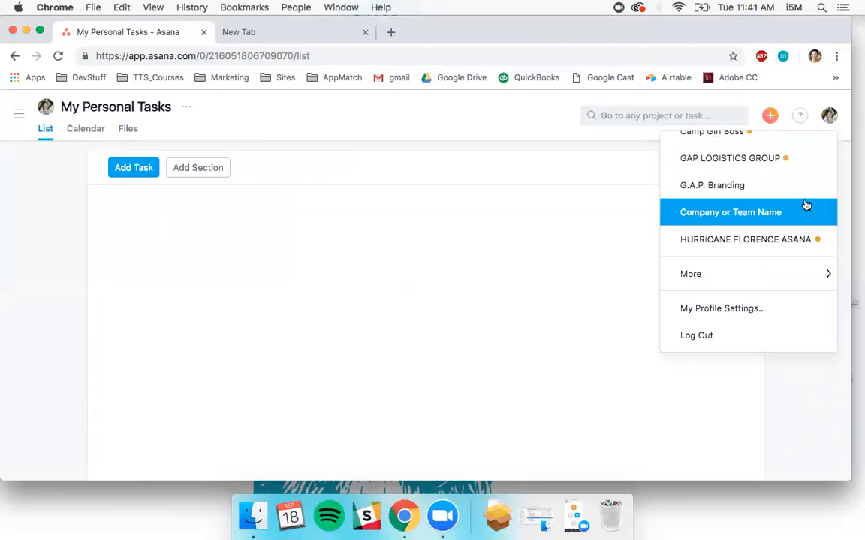
pyautogui.scroll(2, 810, 167)
pyautogui.scroll(1, 814, 165)
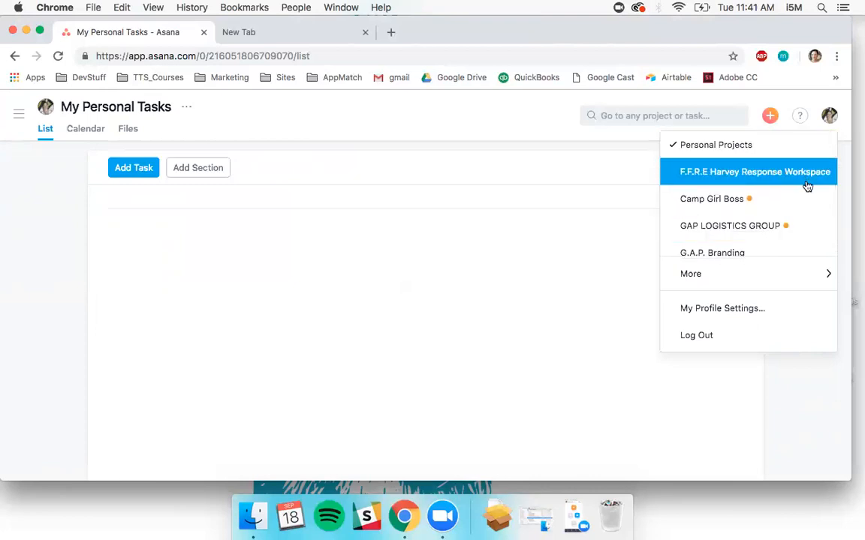
pyautogui.scroll(-1, 807, 185)
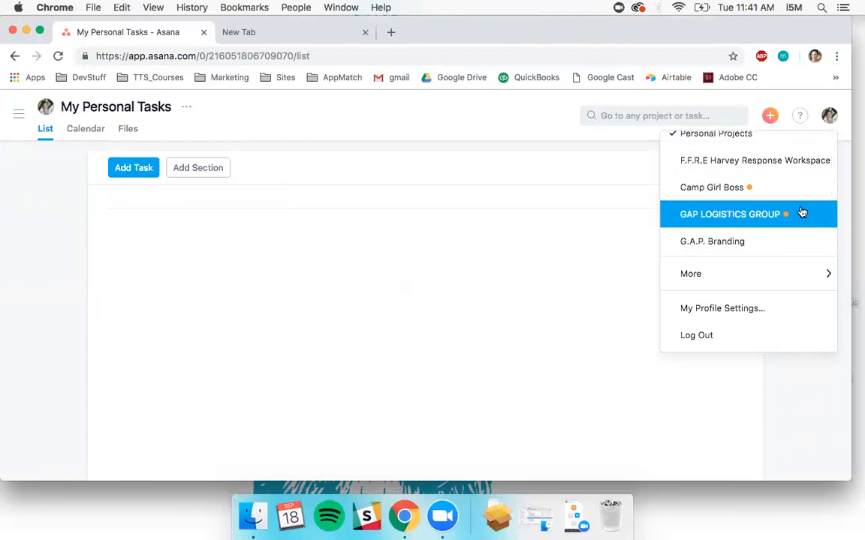
pyautogui.scroll(-2, 803, 217)
pyautogui.scroll(-2, 804, 226)
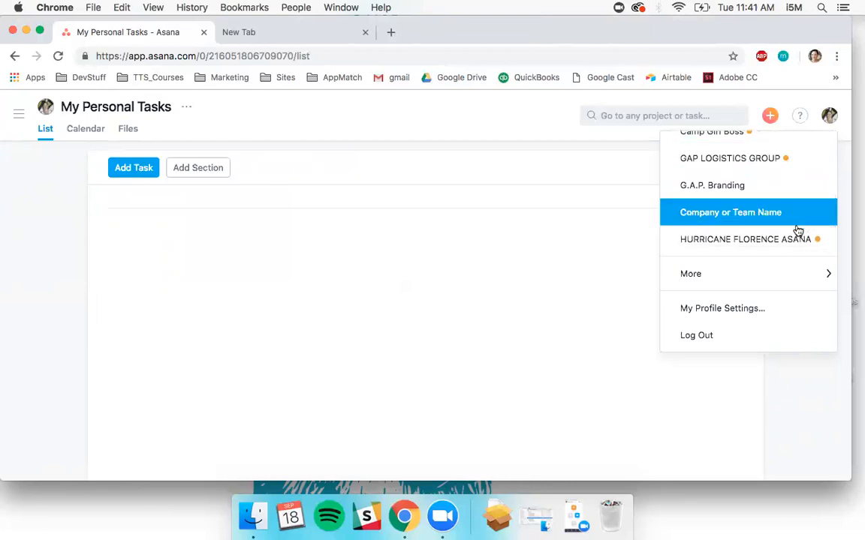
pyautogui.click(751, 240)
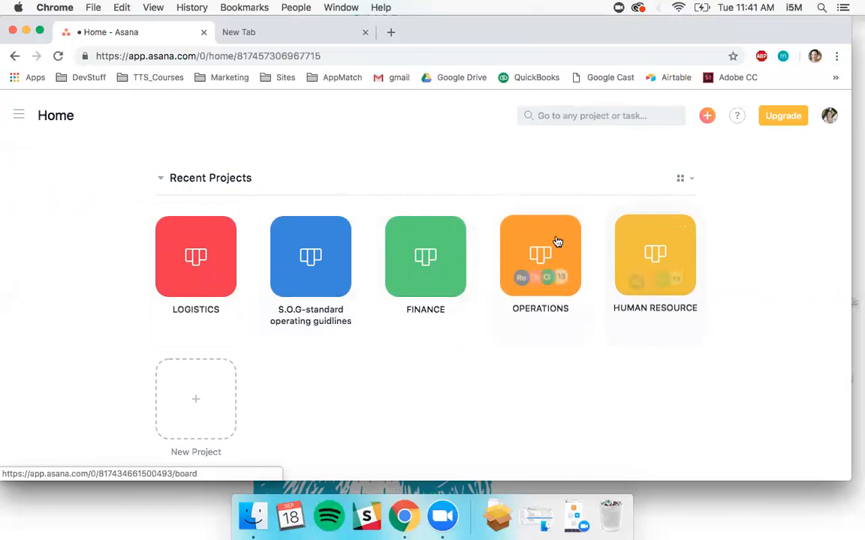
# Step: Expand the navigation sidebar, look through the workspace's project list and open the LOGISTICS project board
pyautogui.click(20, 116)
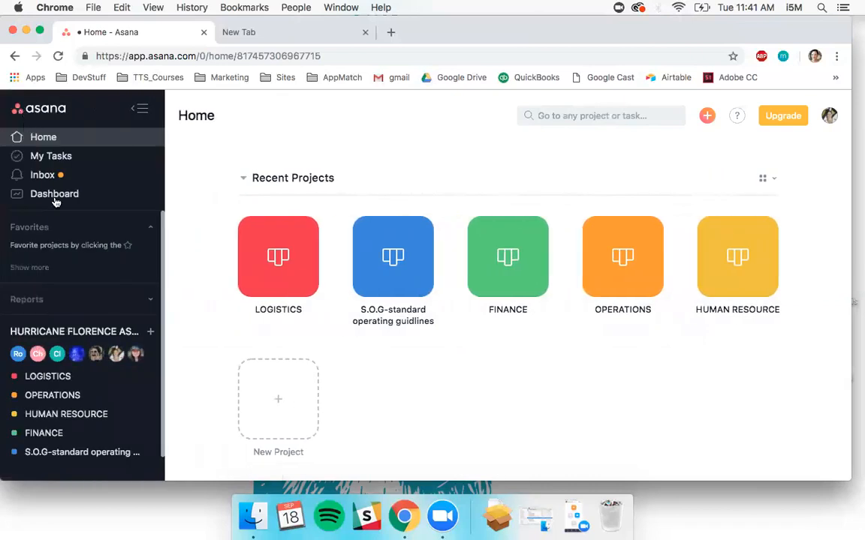
pyautogui.scroll(-3, 91, 387)
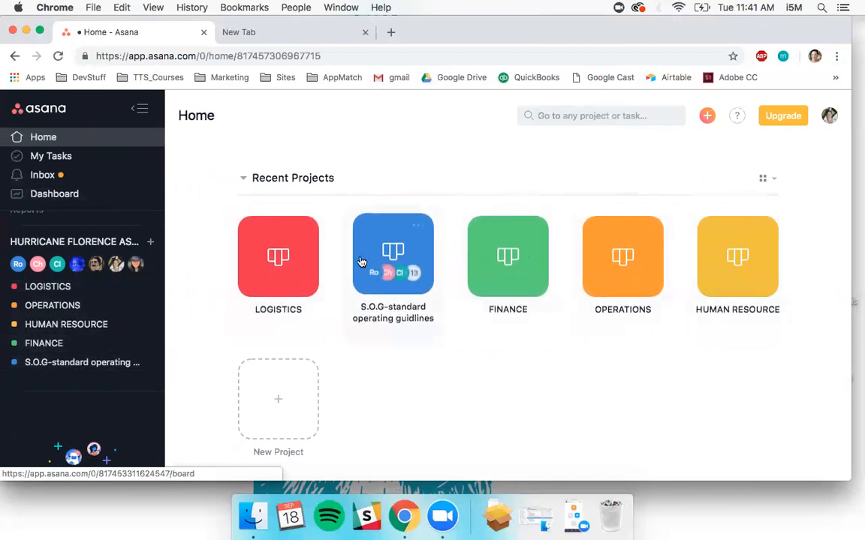
pyautogui.scroll(-2, 70, 332)
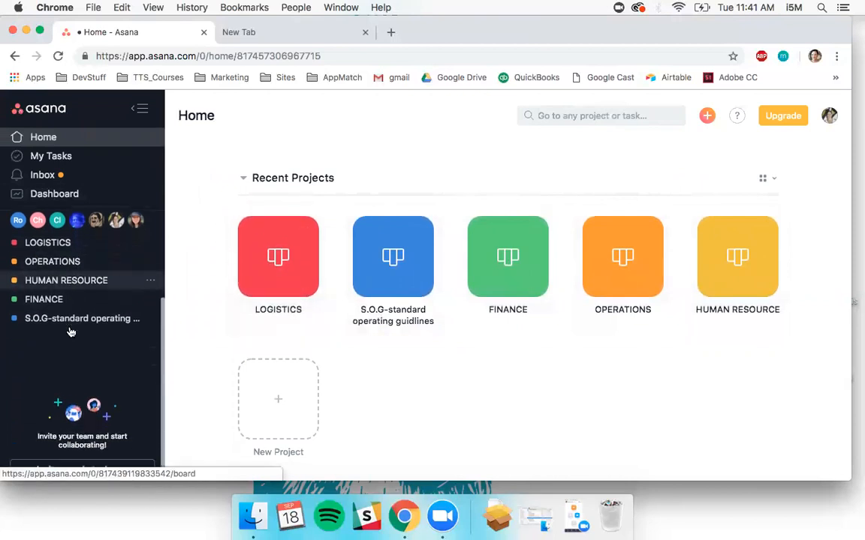
pyautogui.scroll(5, 70, 333)
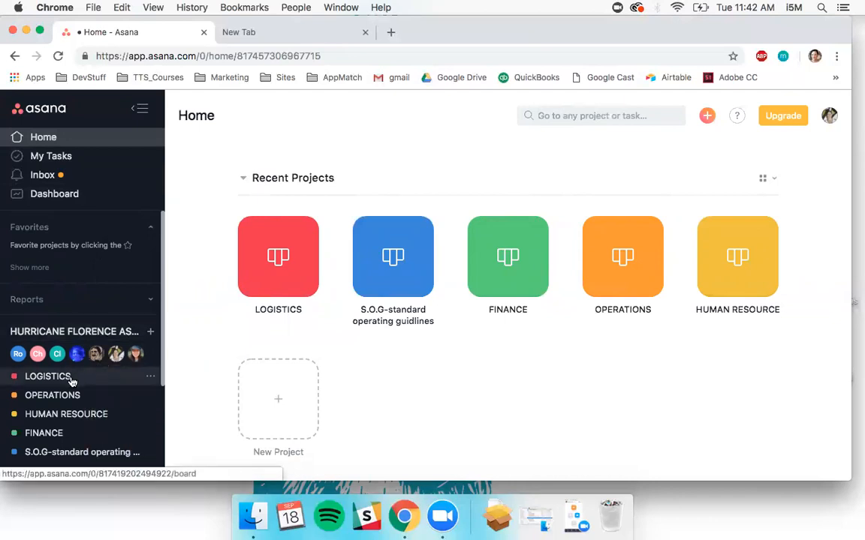
pyautogui.scroll(-3, 71, 382)
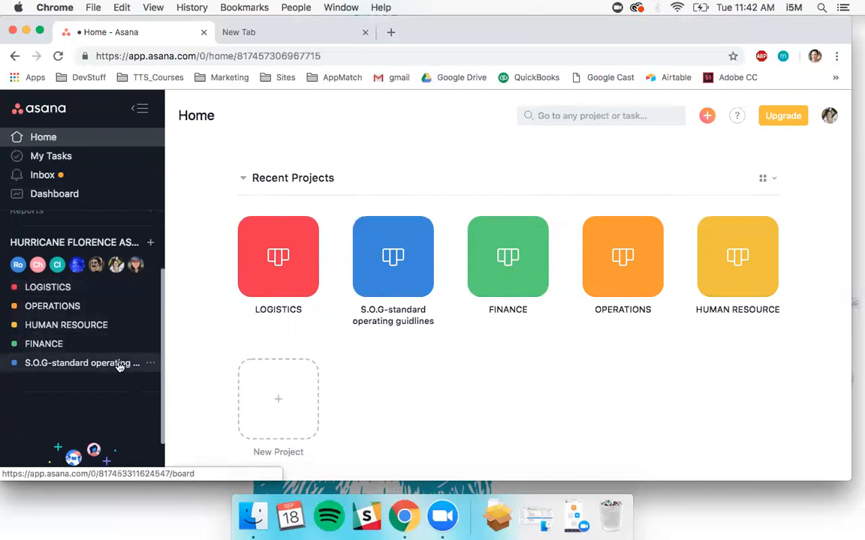
pyautogui.click(90, 292)
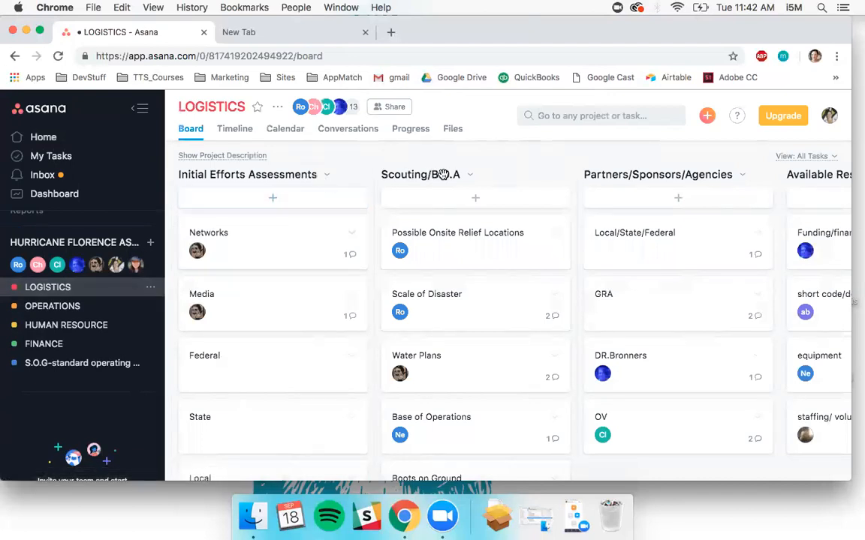
# Step: Look across all columns of the LOGISTICS board and collapse the sidebar to give them more room
pyautogui.hscroll(6, 656, 168)
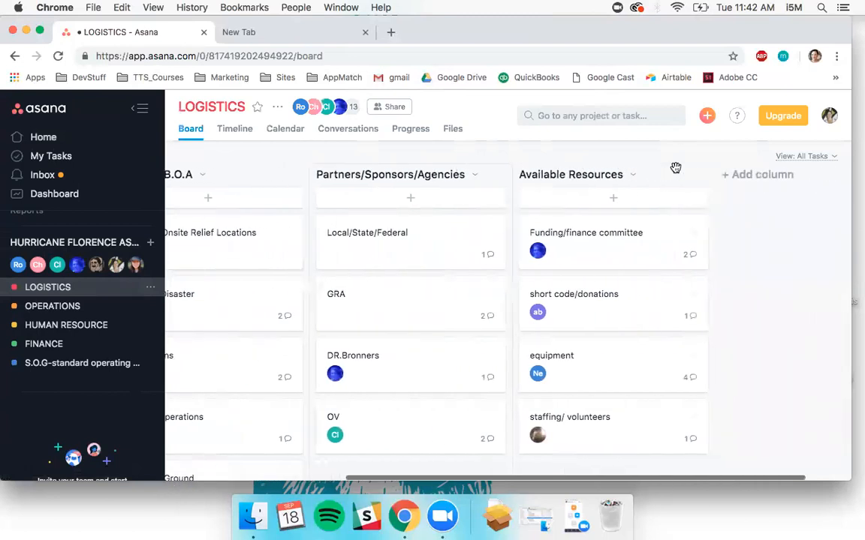
pyautogui.hscroll(-6, 263, 199)
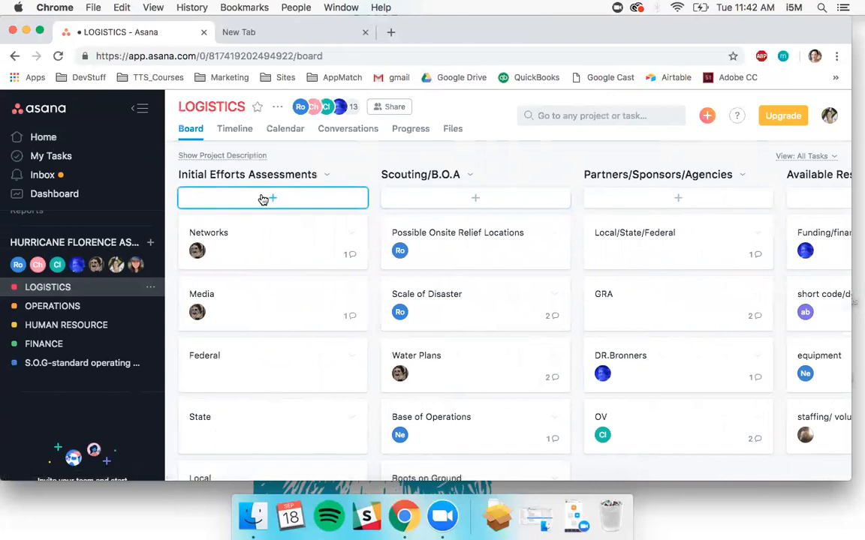
pyautogui.click(142, 109)
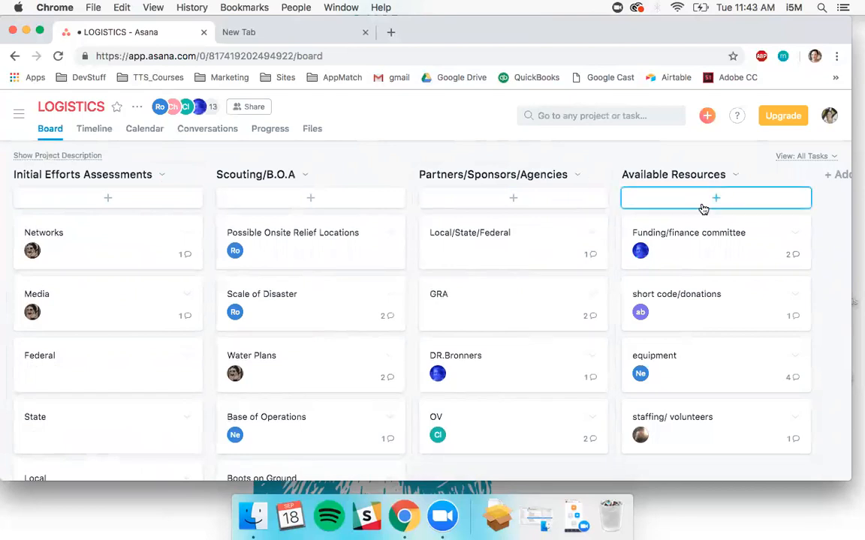
pyautogui.hscroll(5, 703, 205)
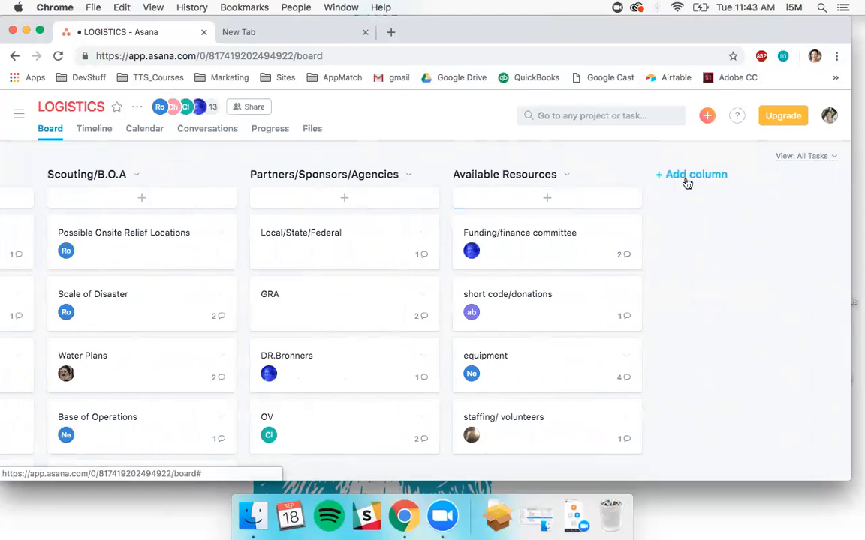
pyautogui.hscroll(-5, 409, 205)
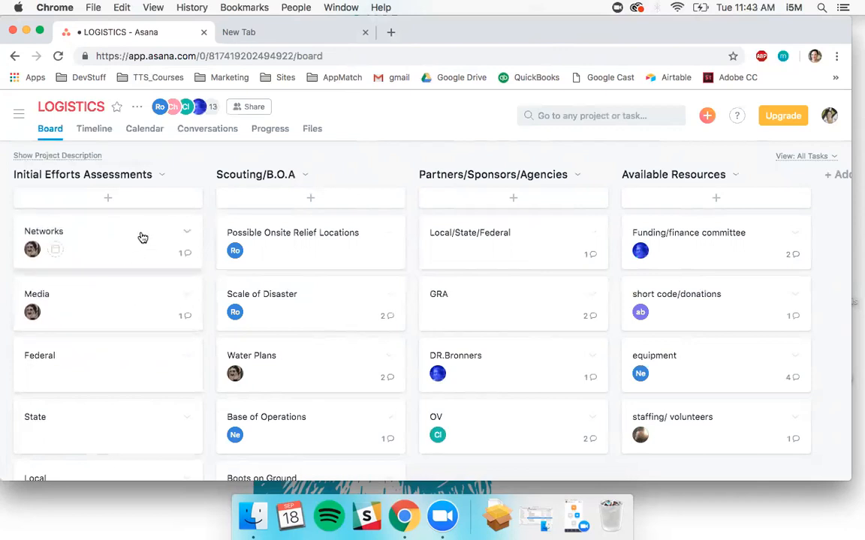
# Step: Look through the Initial Efforts Assessments column and open its Networks task to review the details and activity
pyautogui.scroll(-3, 144, 242)
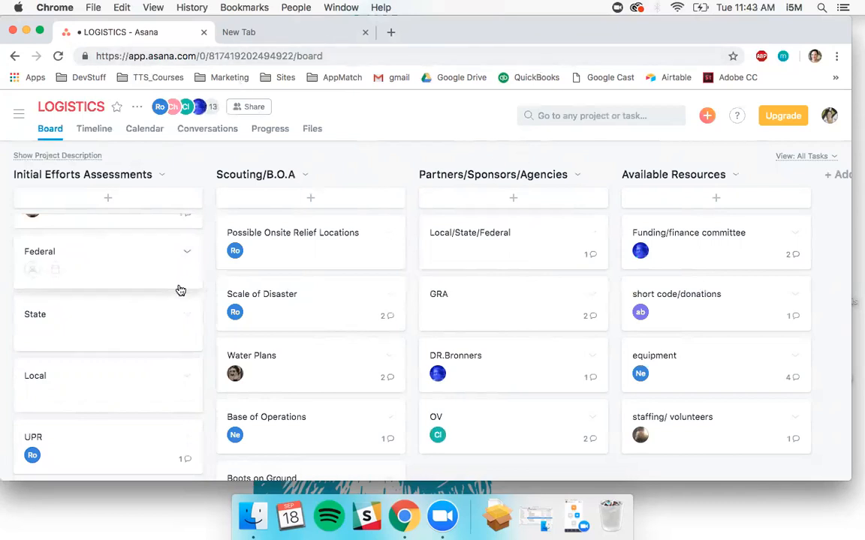
pyautogui.scroll(3, 178, 289)
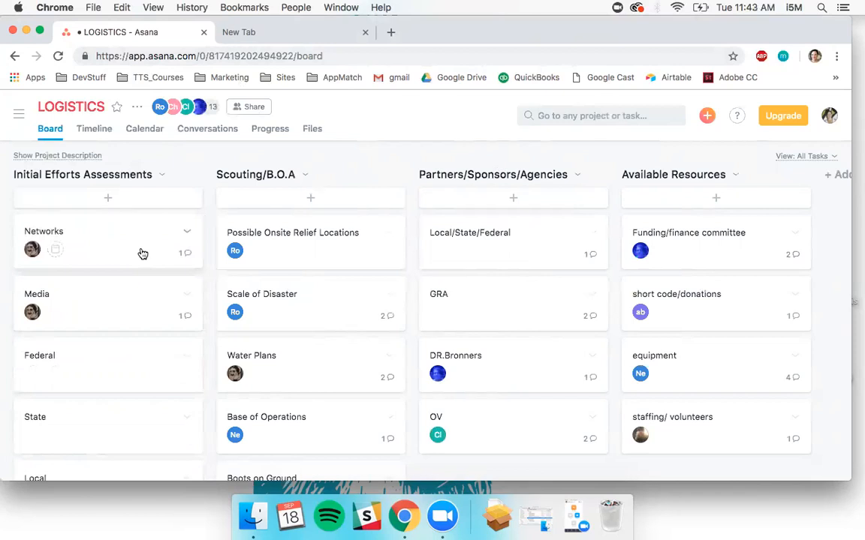
pyautogui.scroll(-3, 124, 314)
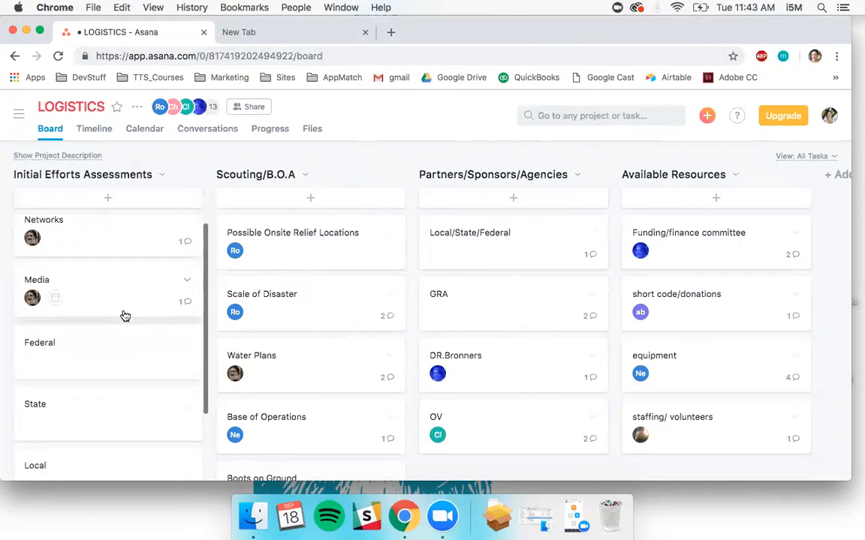
pyautogui.scroll(3, 125, 316)
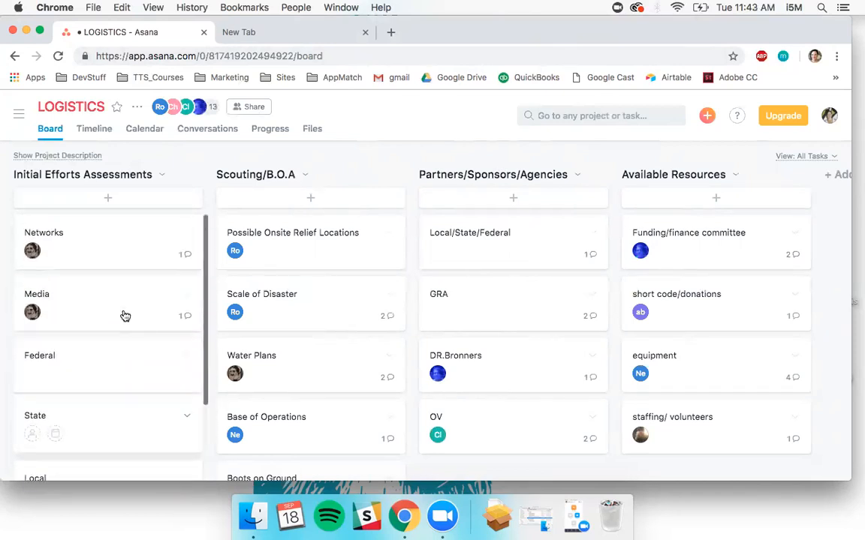
pyautogui.click(119, 252)
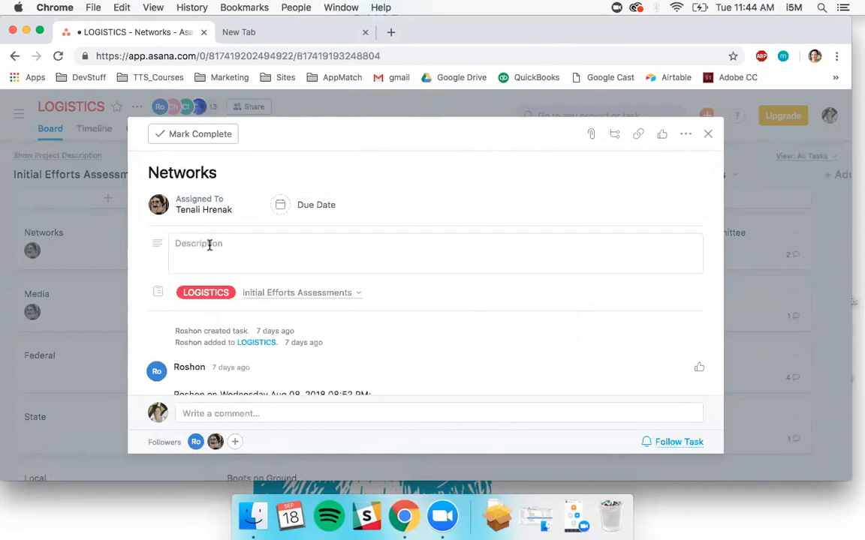
pyautogui.scroll(-1, 209, 244)
pyautogui.scroll(-3, 232, 233)
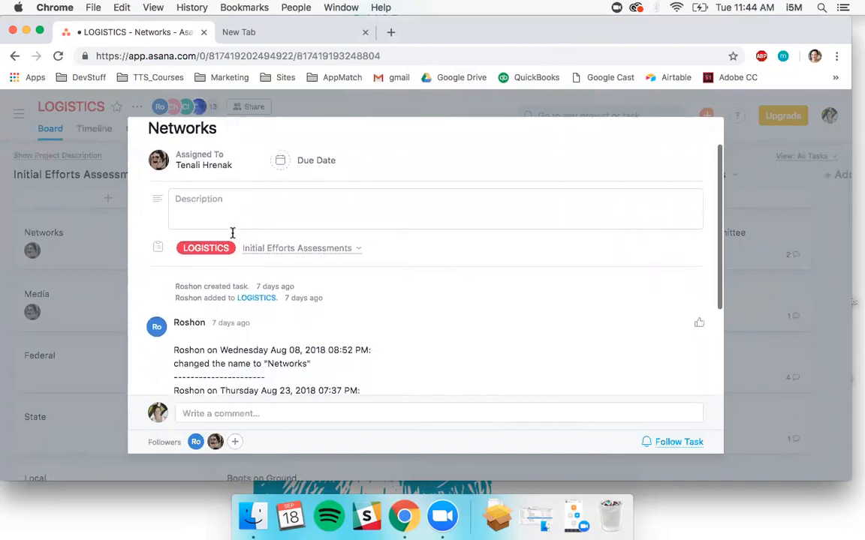
pyautogui.scroll(-2, 232, 232)
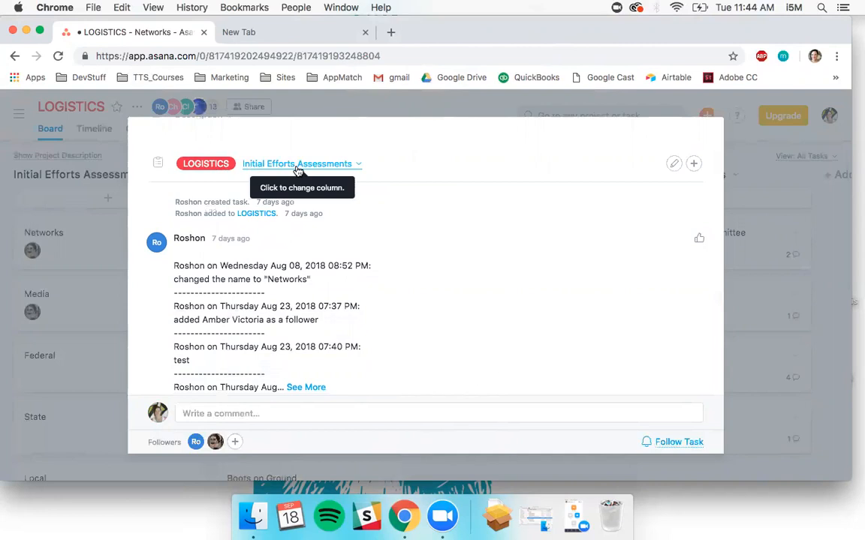
pyautogui.scroll(-3, 434, 197)
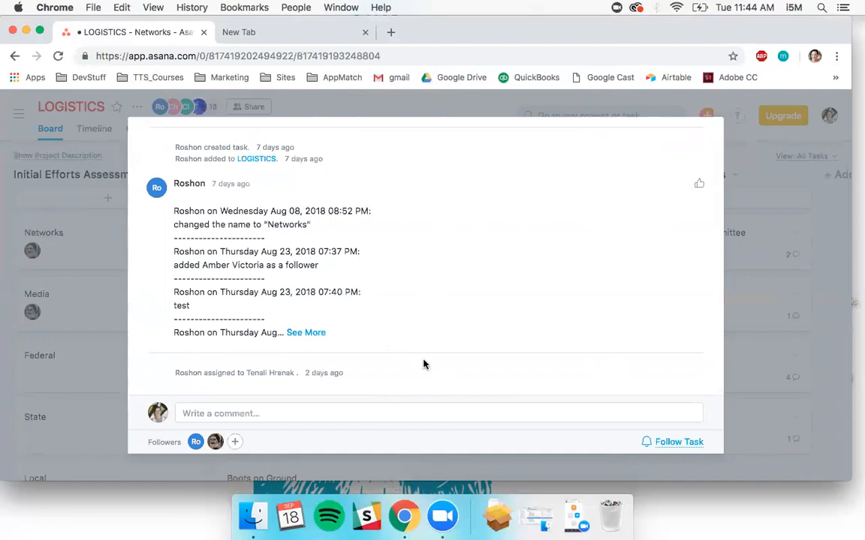
# Step: Expand the truncated comment in the Networks task, read it in full and check which options the comment offers
pyautogui.moveTo(182, 186)
pyautogui.click(304, 332)
pyautogui.scroll(-3, 304, 327)
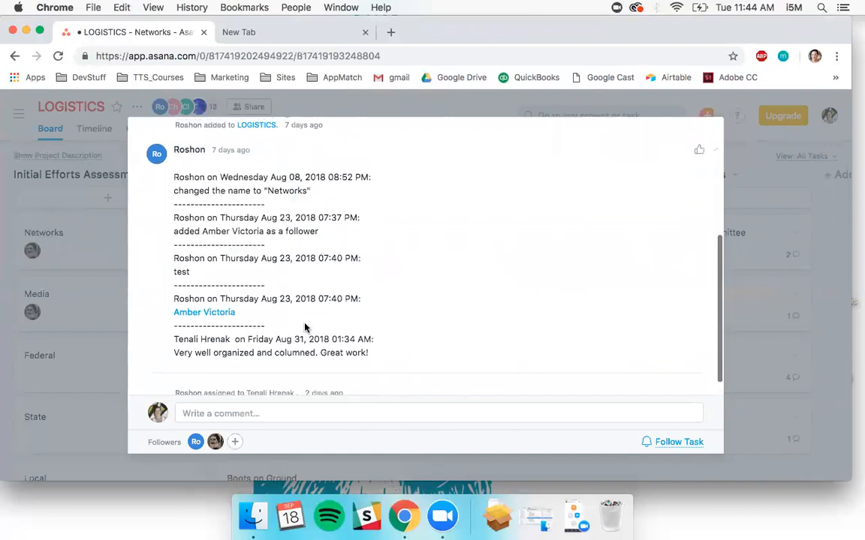
pyautogui.scroll(2, 304, 322)
pyautogui.scroll(-2, 304, 322)
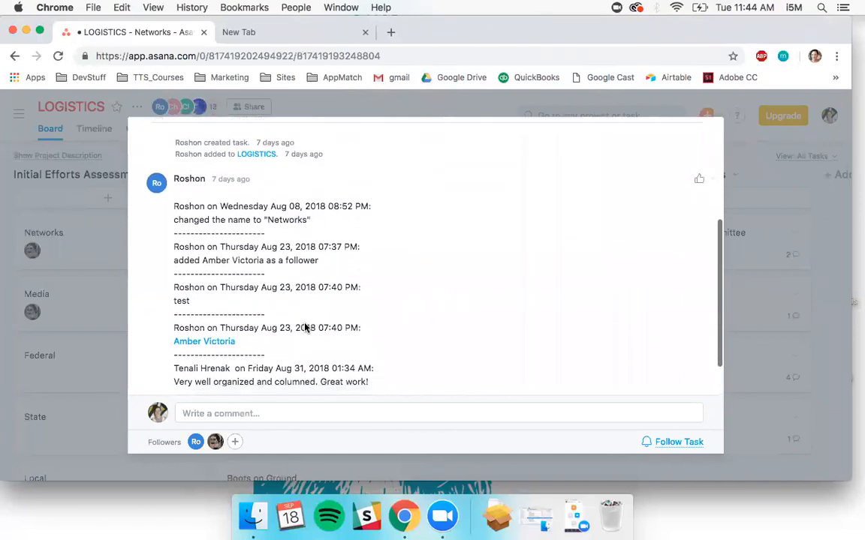
pyautogui.scroll(5, 304, 323)
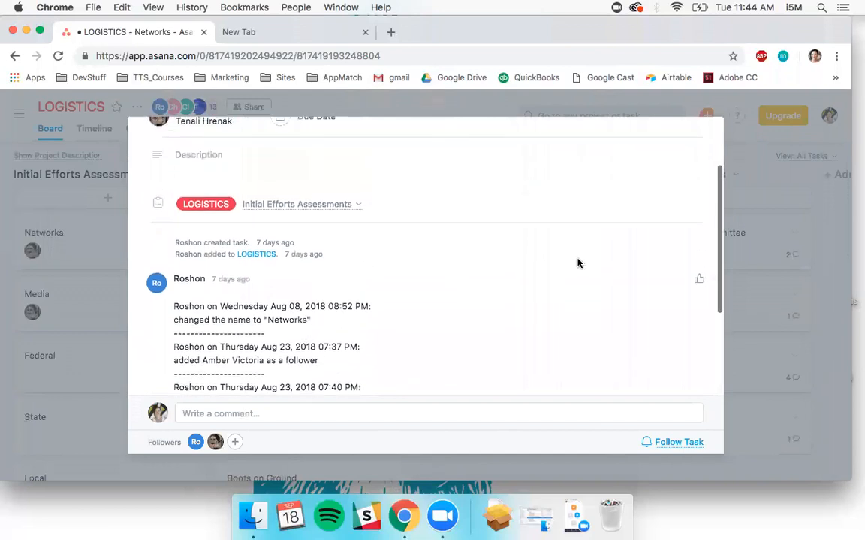
pyautogui.click(713, 283)
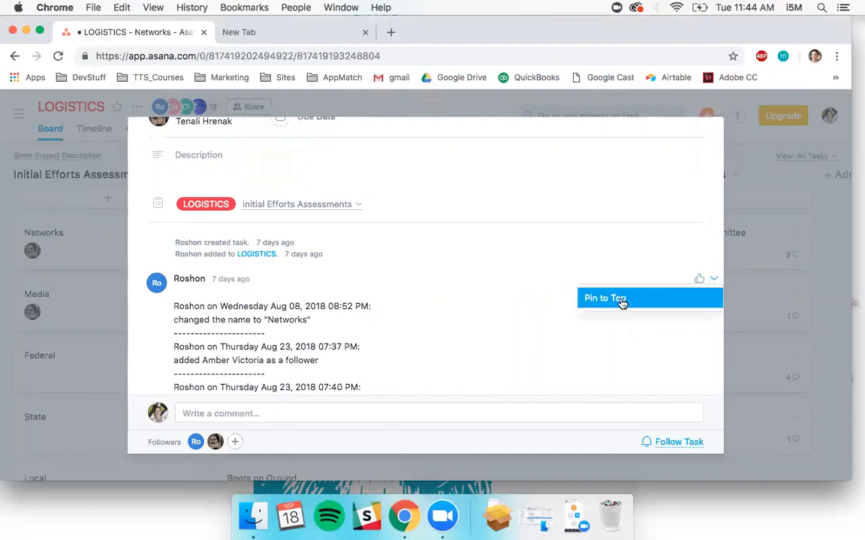
pyautogui.scroll(3, 563, 183)
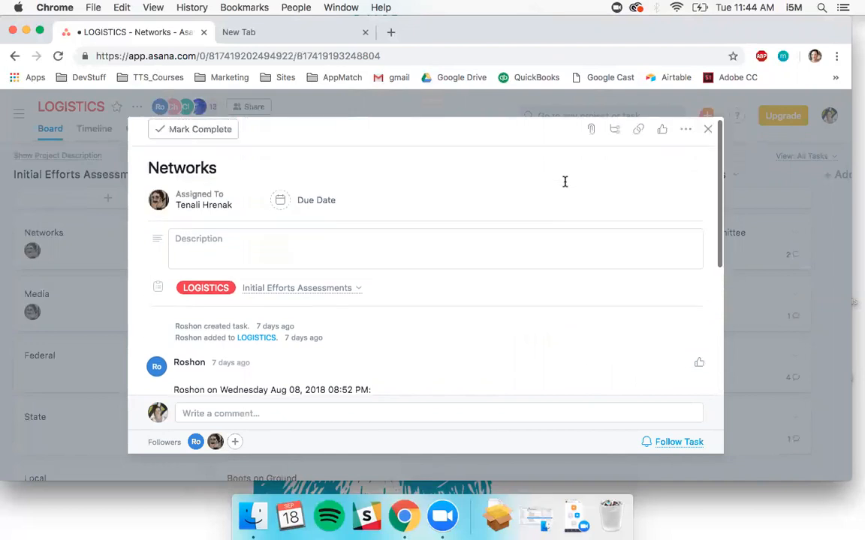
# Step: Draft a comment on the Networks task reading "Hey" with a teammate mention, and discard the draft without posting it
pyautogui.scroll(-5, 477, 313)
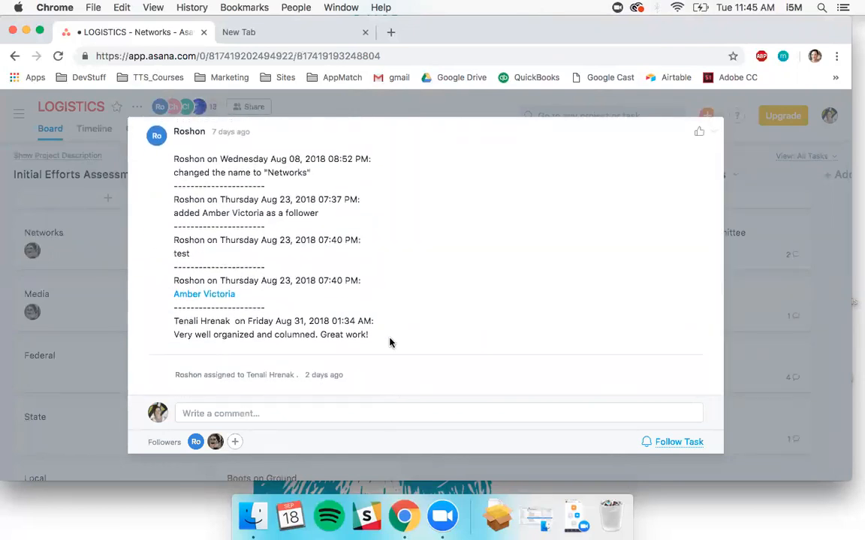
pyautogui.click(292, 413)
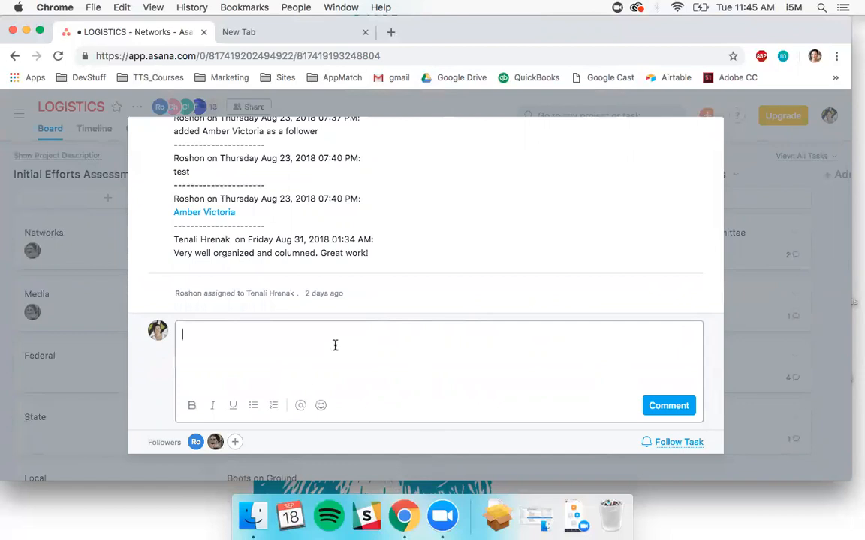
pyautogui.write('Hey @')
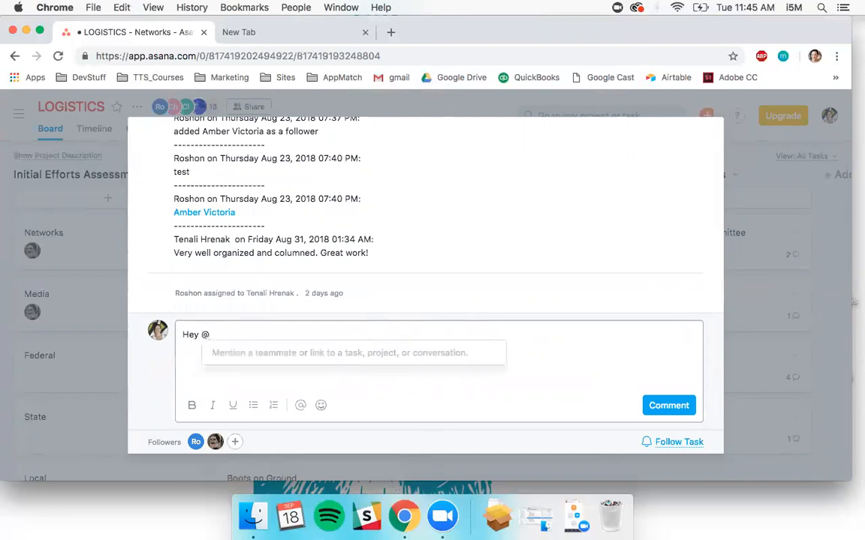
pyautogui.press('BackSpace')
pyautogui.write('@ambe')
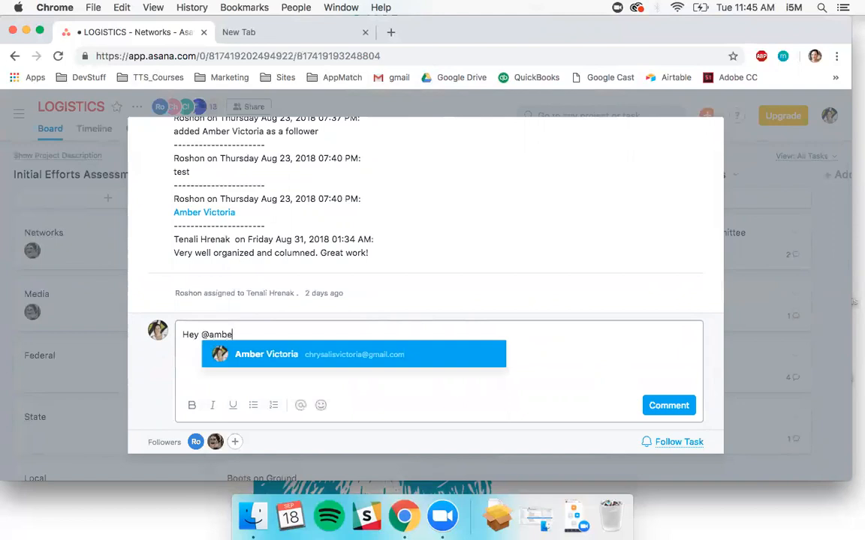
pyautogui.press('Return')
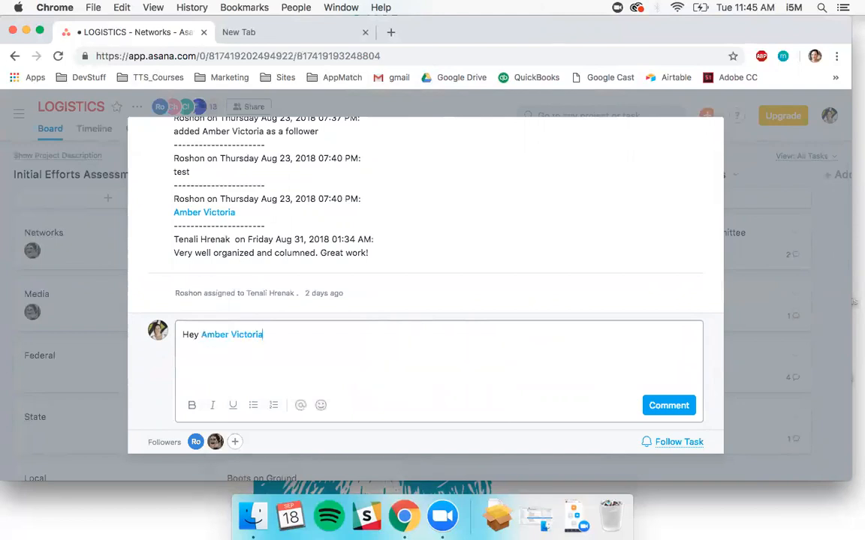
pyautogui.press('super+a')
pyautogui.press('BackSpace')
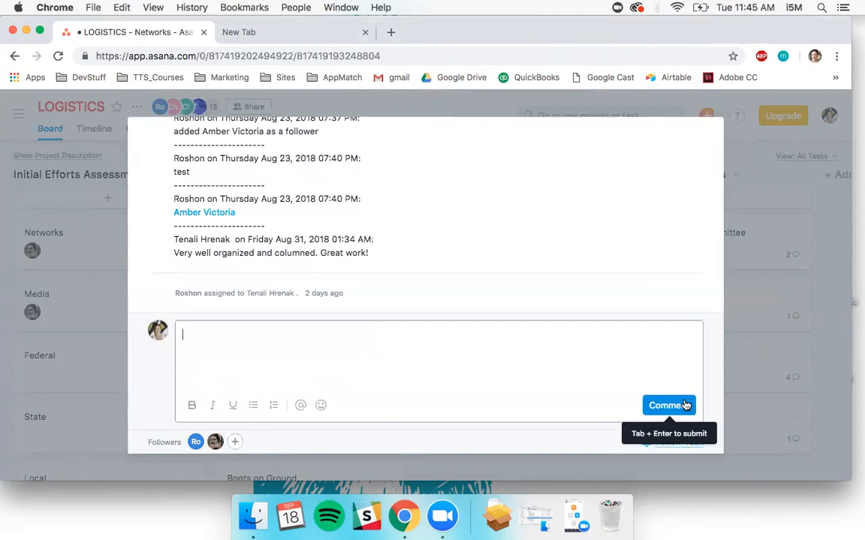
pyautogui.click(467, 292)
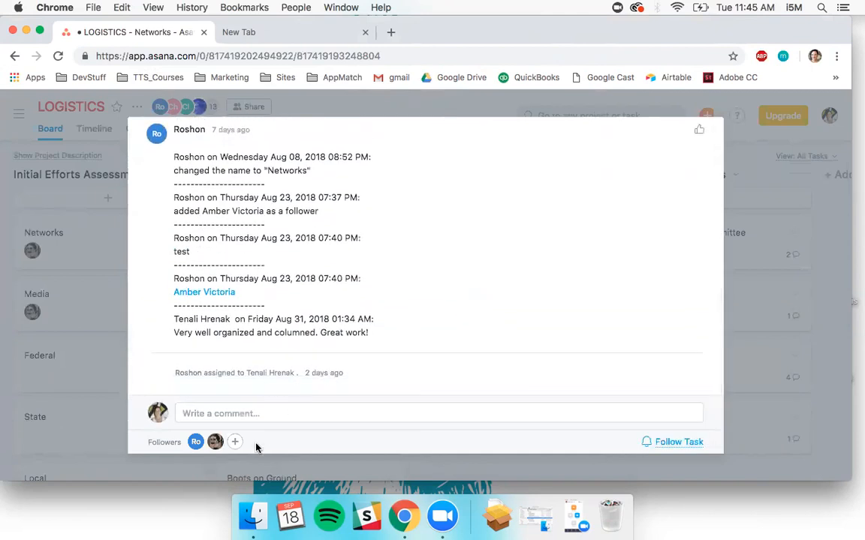
# Step: Check the Networks task's followers and the option to add more, and review the task's activity and details
pyautogui.moveTo(195, 444)
pyautogui.click(237, 444)
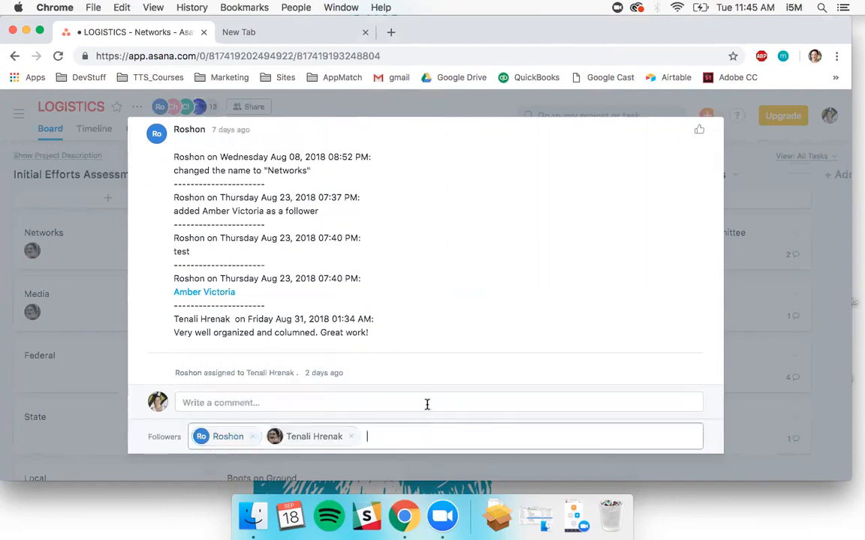
pyautogui.click(426, 403)
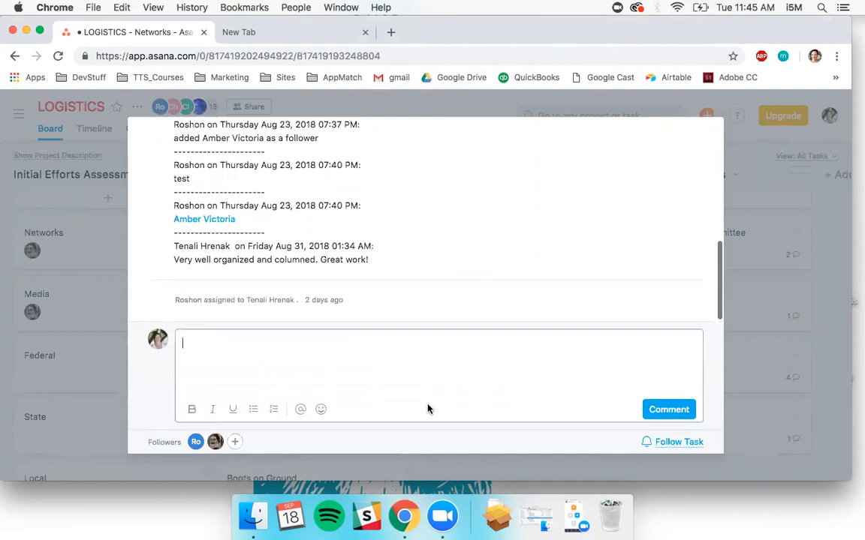
pyautogui.click(538, 289)
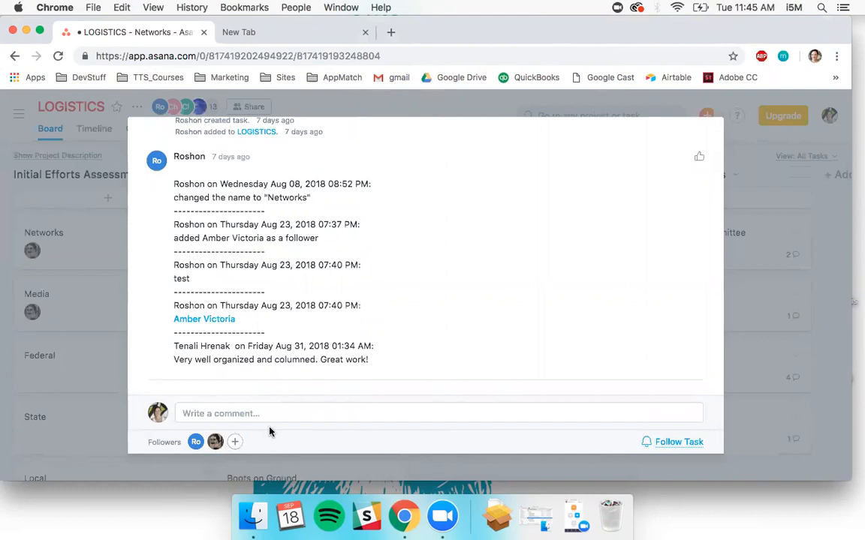
pyautogui.scroll(-2, 389, 310)
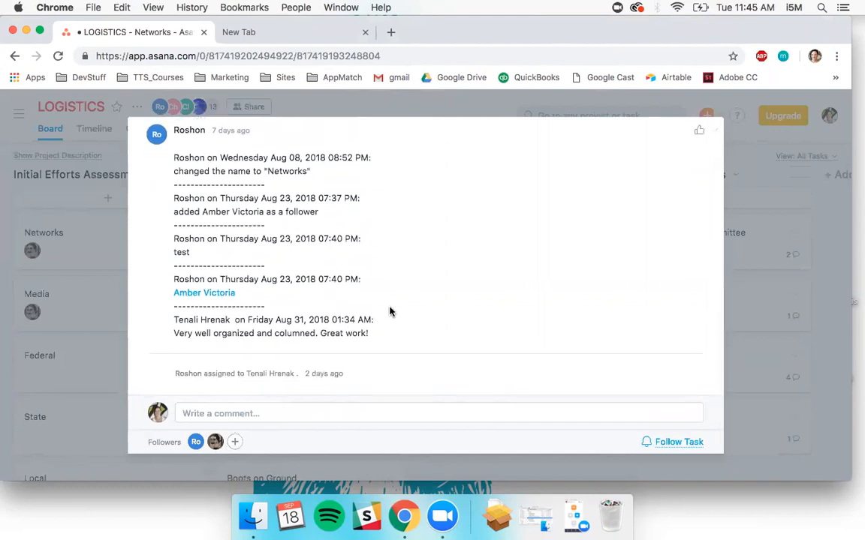
pyautogui.scroll(5, 389, 310)
pyautogui.scroll(-5, 390, 309)
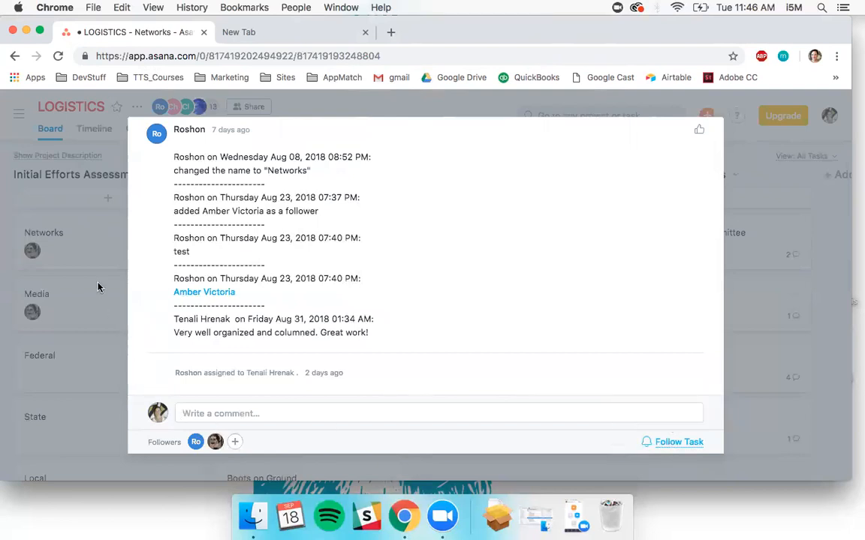
pyautogui.scroll(5, 314, 214)
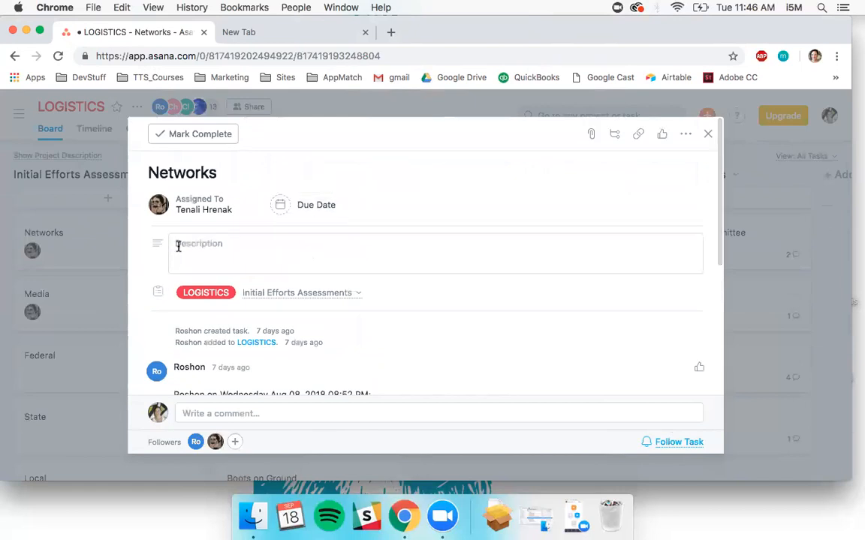
# Step: Close the Networks task and look through the tasks in the LOGISTICS board's columns
pyautogui.click(81, 283)
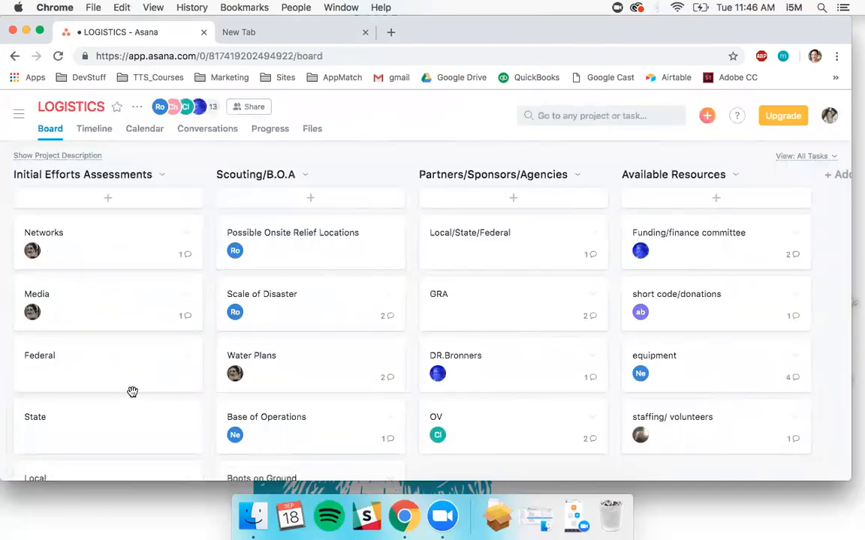
pyautogui.scroll(-4, 132, 392)
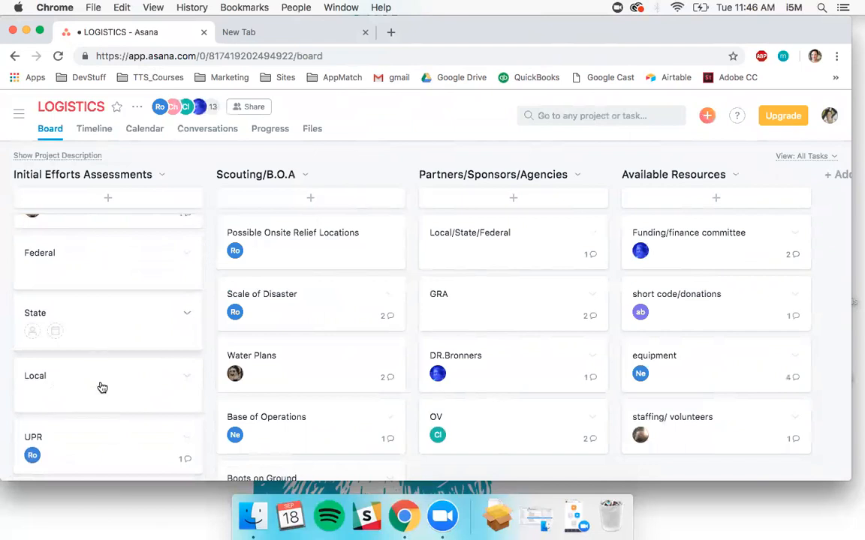
pyautogui.scroll(3, 102, 388)
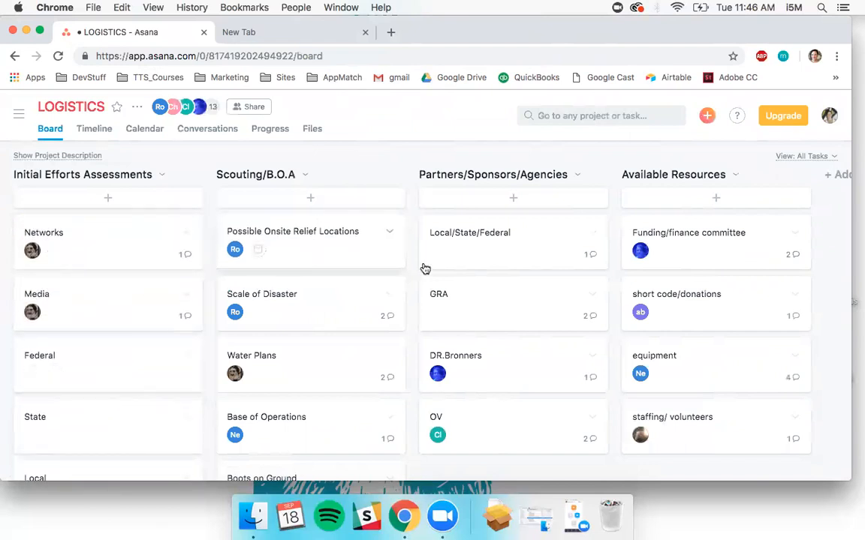
pyautogui.hscroll(4, 477, 287)
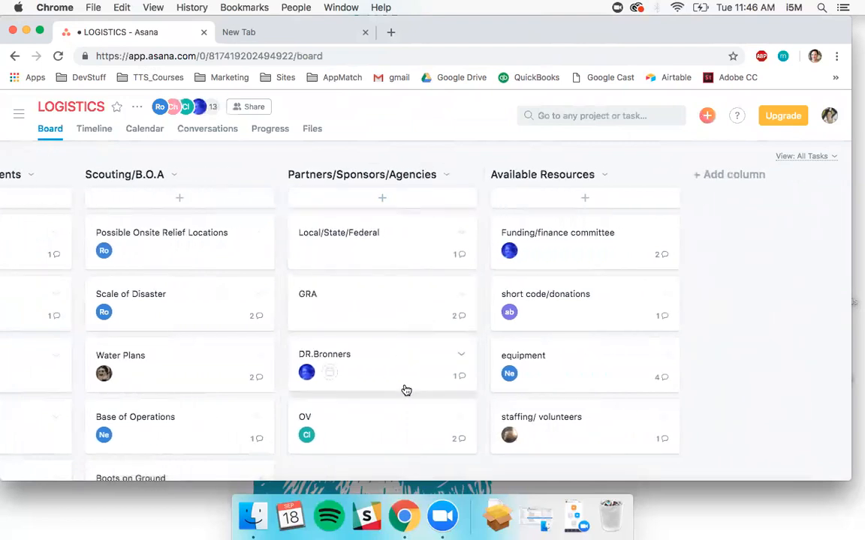
# Step: Add a task named "hey" at the start of the Partners/Sponsors/Agencies column and open its details
pyautogui.click(396, 201)
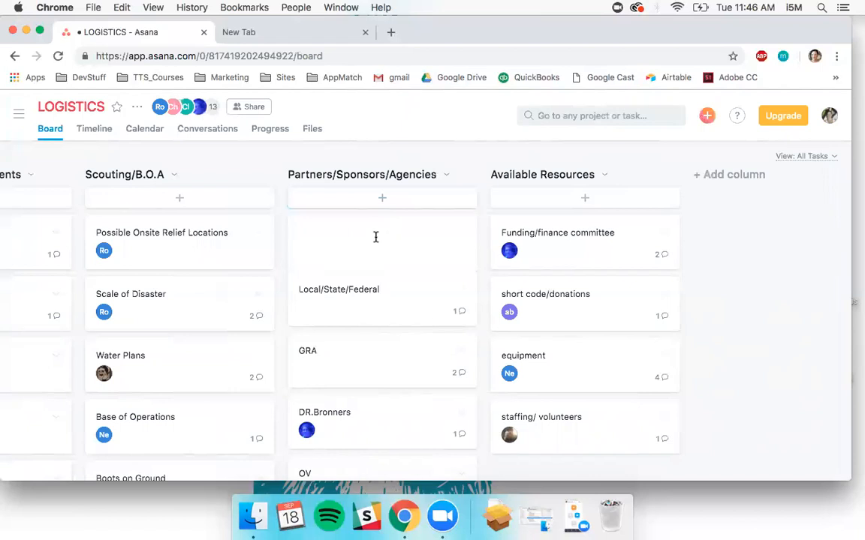
pyautogui.write('hey')
pyautogui.press('super+a')
pyautogui.click(446, 254)
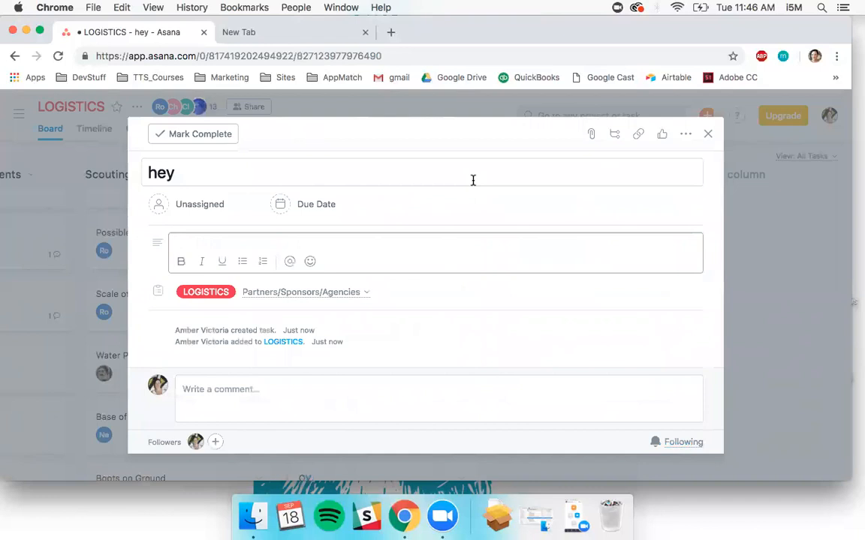
# Step: Rename the new task to "Title" and enter "description" as its description
pyautogui.click(334, 169)
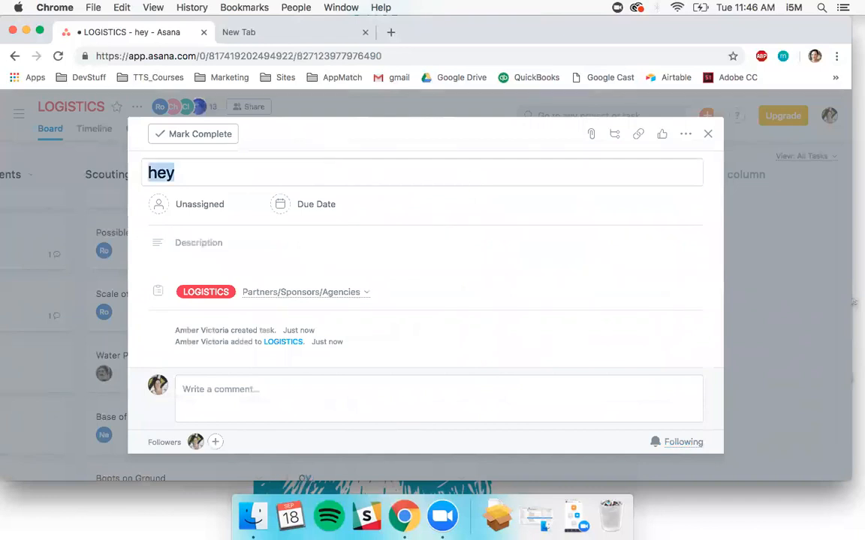
pyautogui.write('Title')
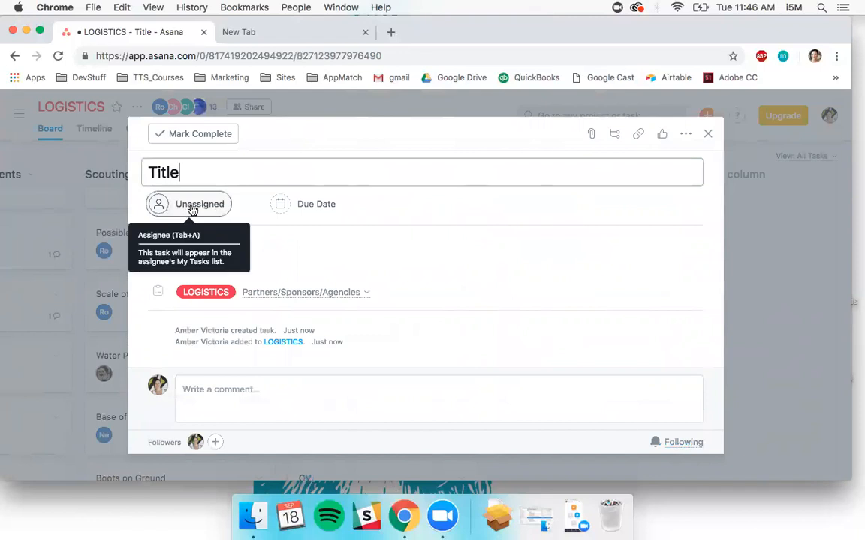
pyautogui.click(223, 235)
pyautogui.write('description')
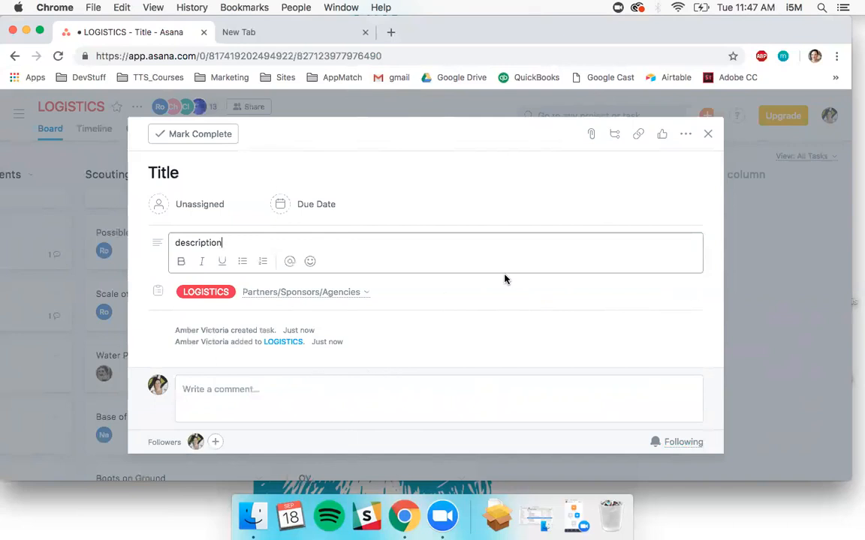
# Step: Check which sources the task offers for attaching a file and look at its comment editor
pyautogui.click(591, 135)
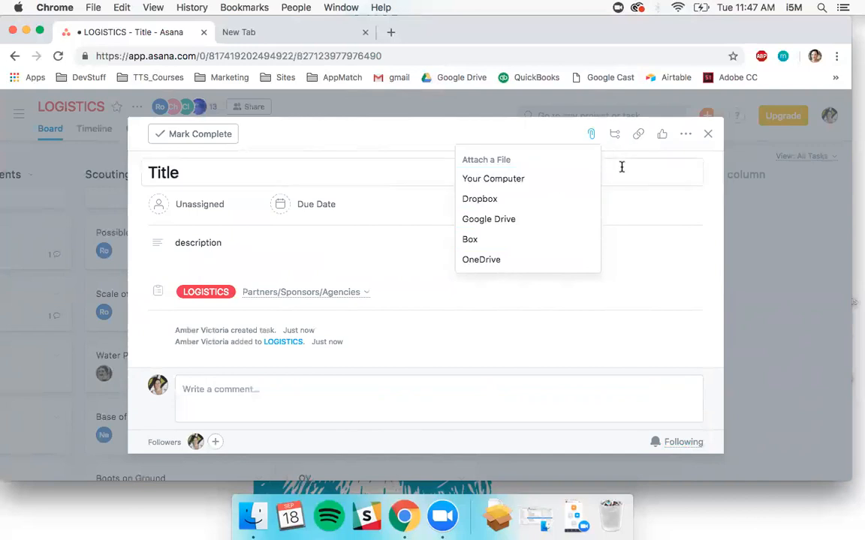
pyautogui.click(490, 118)
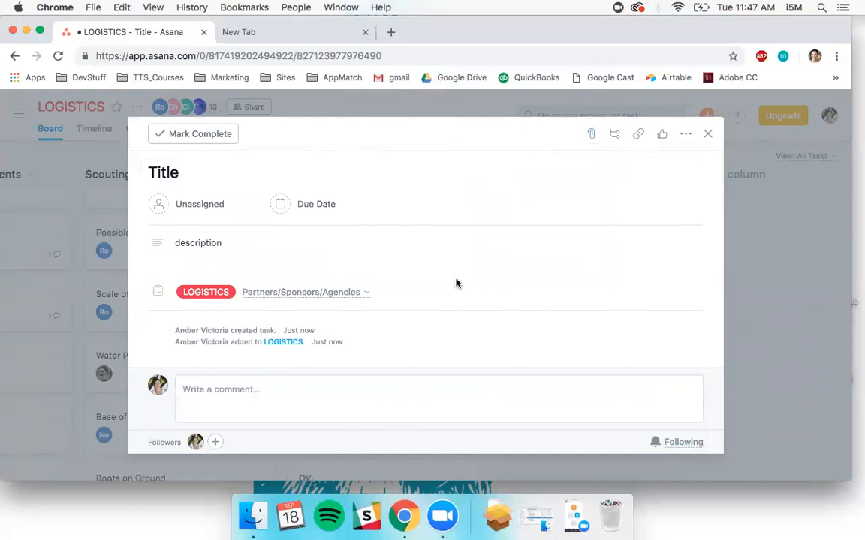
pyautogui.click(348, 396)
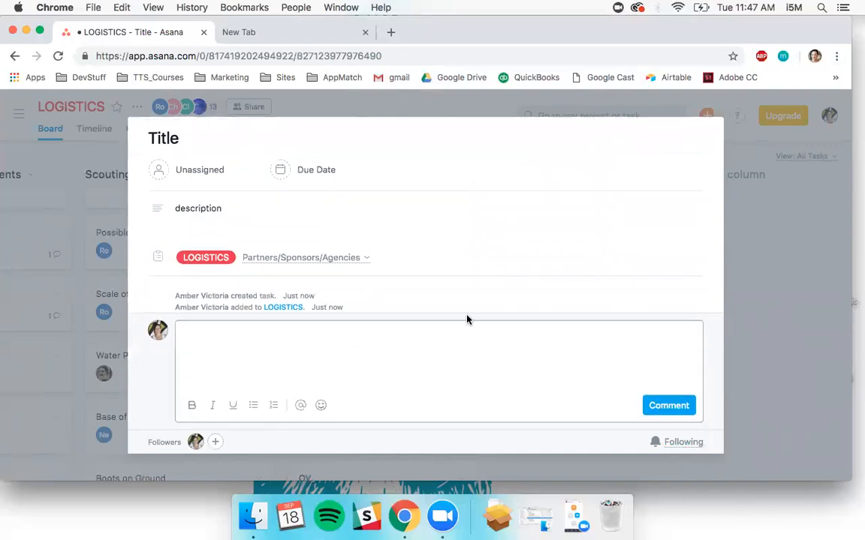
pyautogui.scroll(2, 567, 201)
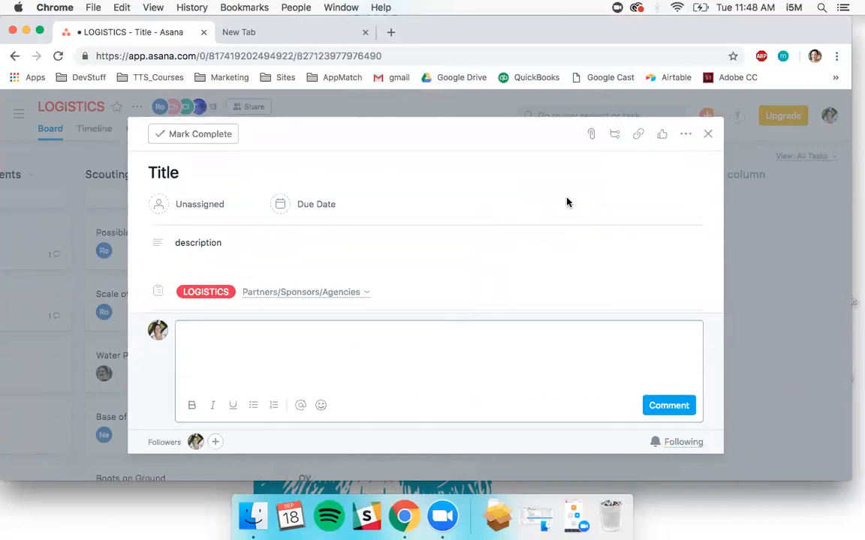
# Step: Add two subtasks named "subtask" and "subtask 2" to the task and mark the first one complete
pyautogui.click(617, 136)
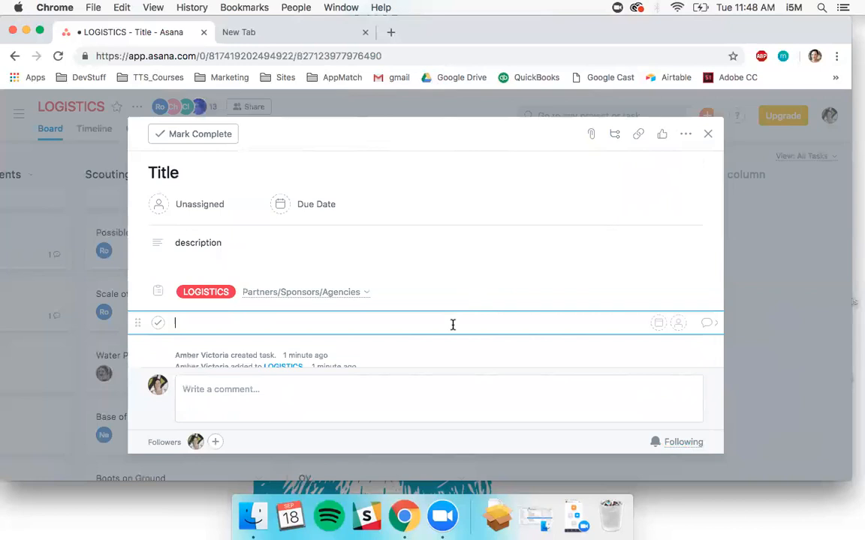
pyautogui.write('subtask')
pyautogui.press('Return')
pyautogui.write('subtask 2')
pyautogui.press('Return')
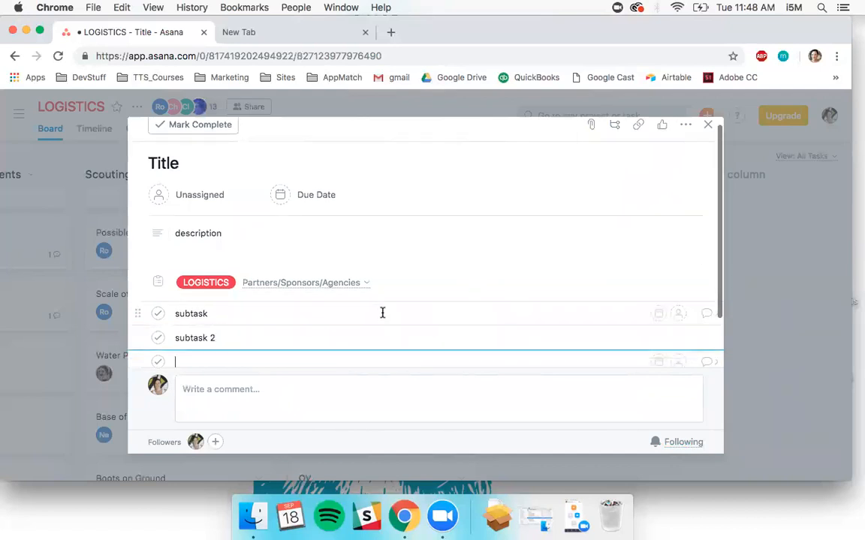
pyautogui.click(159, 314)
pyautogui.click(159, 315)
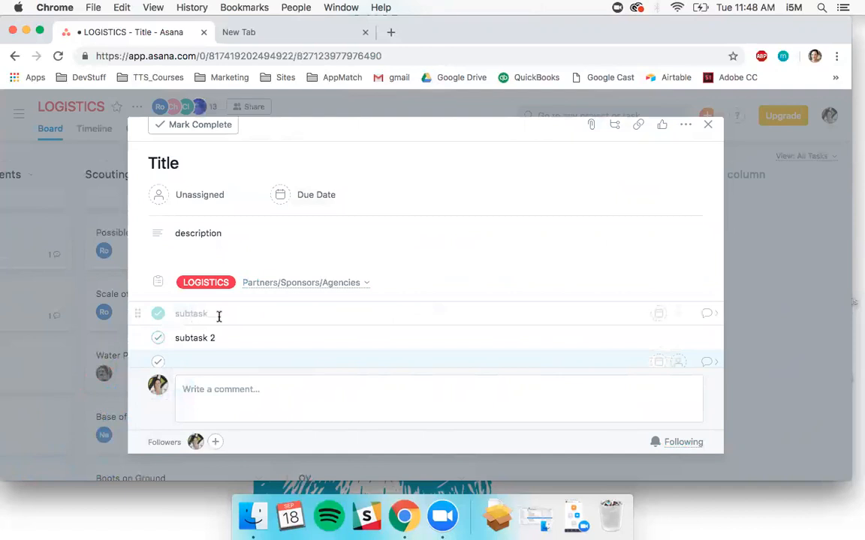
# Step: Copy the task's link, paste it into a comment draft on the same task and clear the draft
pyautogui.scroll(1, 479, 283)
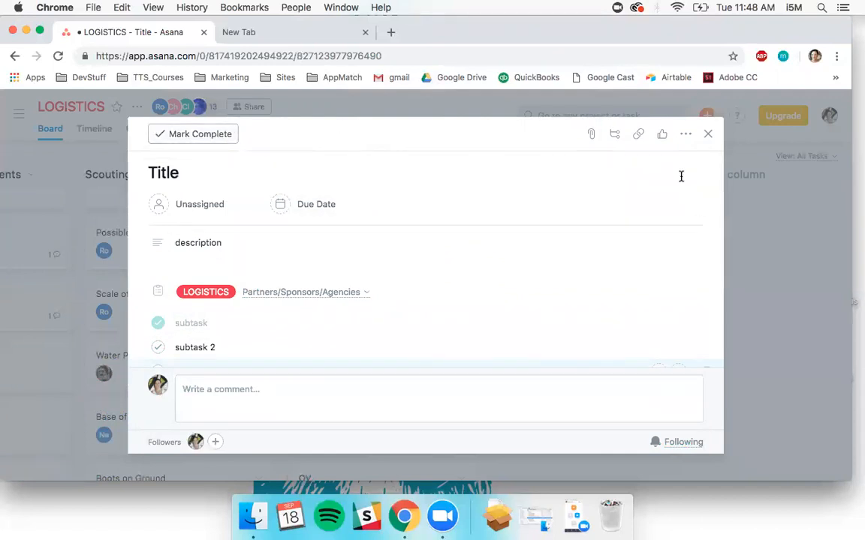
pyautogui.click(638, 136)
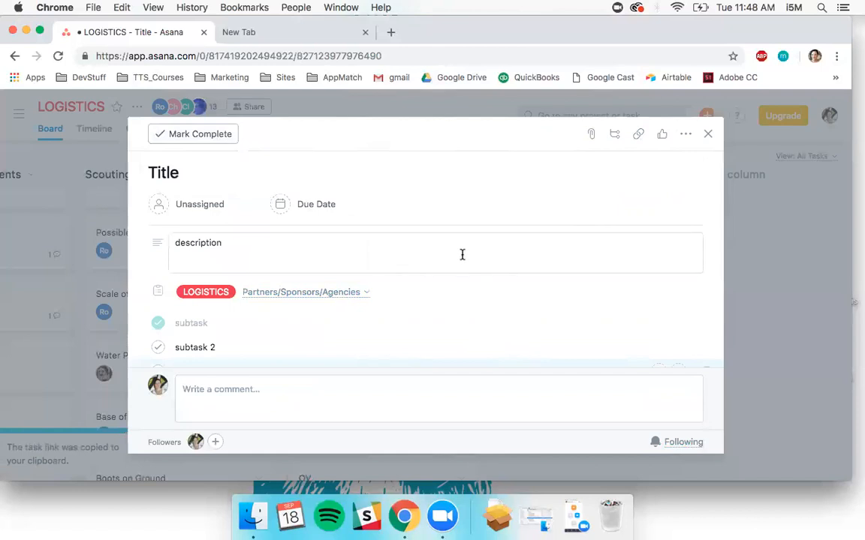
pyautogui.click(285, 396)
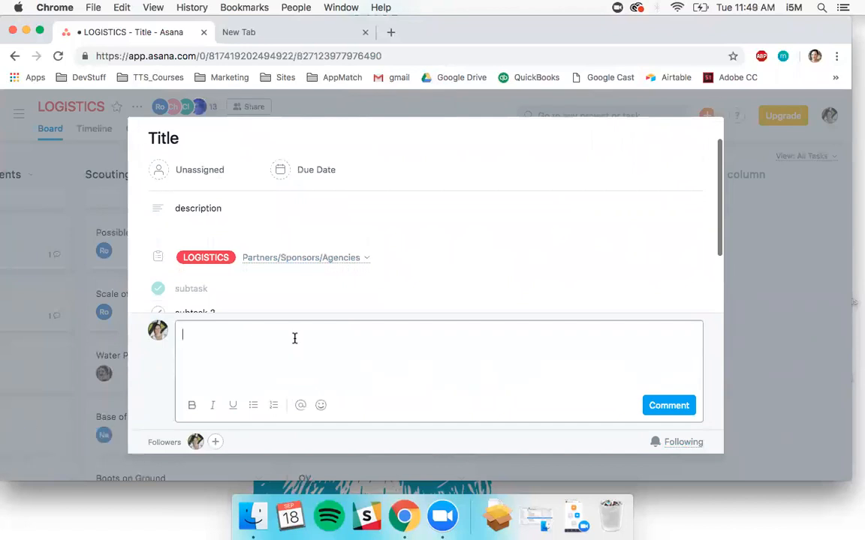
pyautogui.rightClick(294, 340)
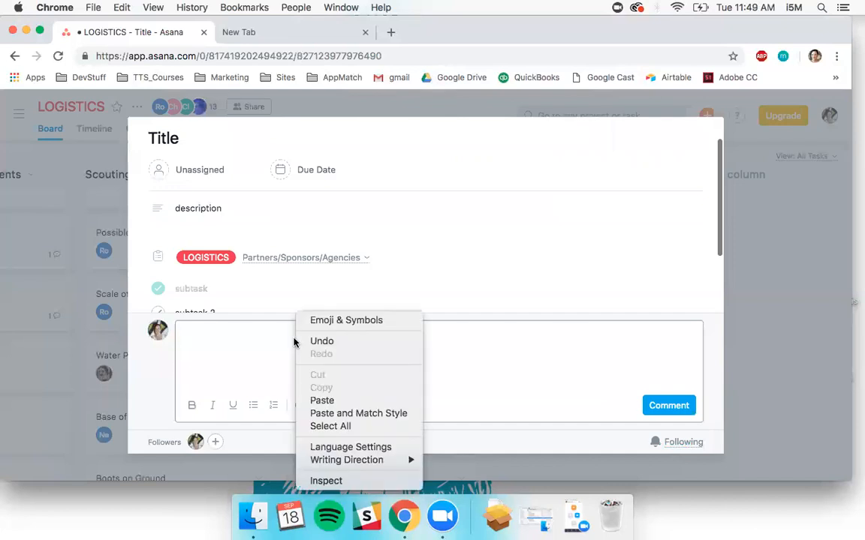
pyautogui.click(338, 402)
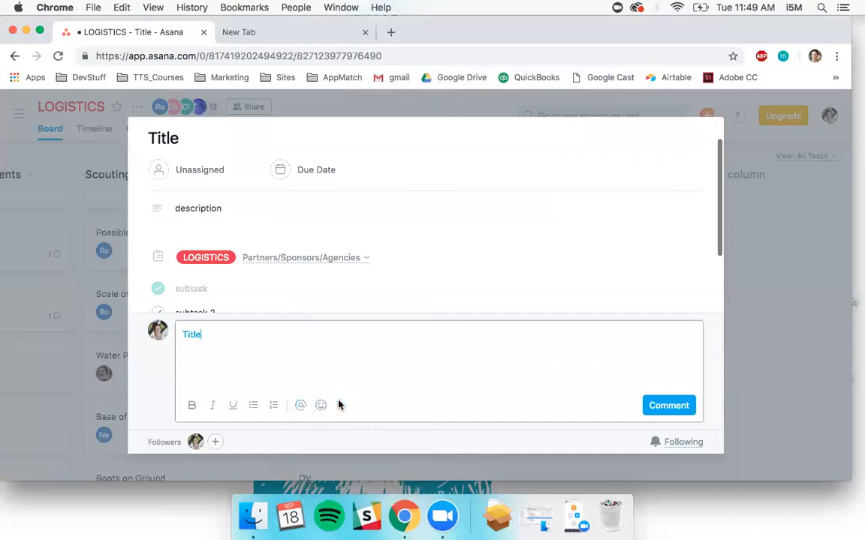
pyautogui.press('super+a')
pyautogui.press('BackSpace')
pyautogui.scroll(2, 575, 271)
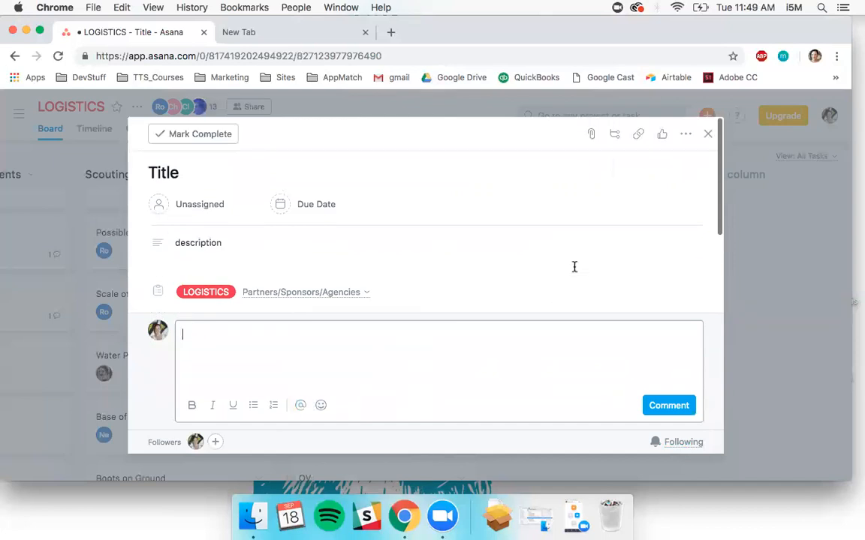
# Step: Review the additional actions available for the "Title" task, close the task and look over the LOGISTICS board
pyautogui.click(686, 133)
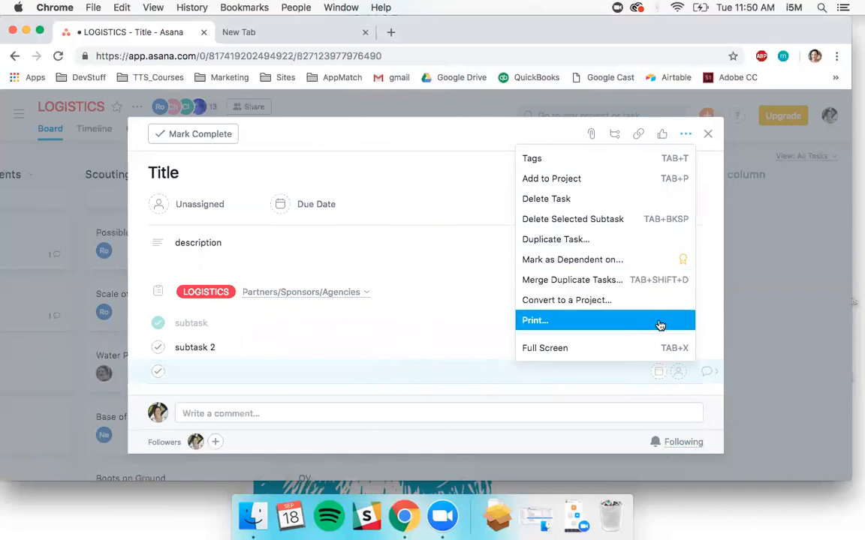
pyautogui.click(710, 148)
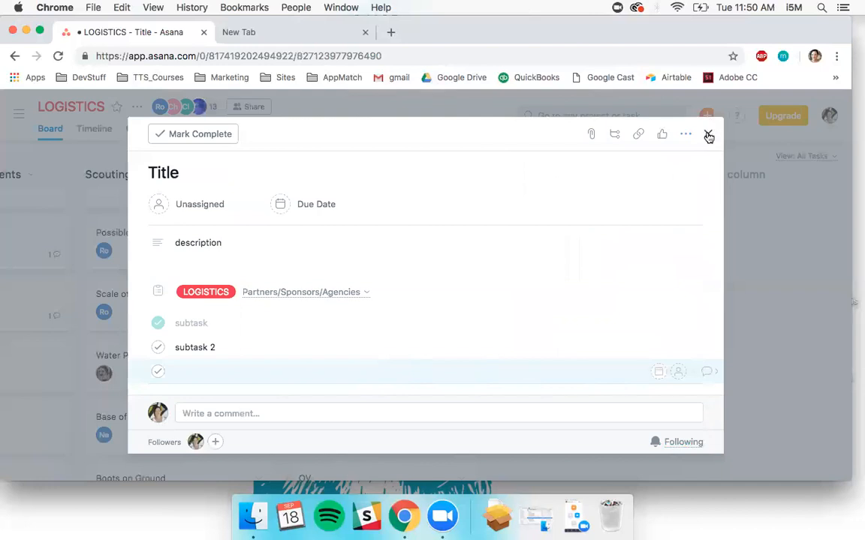
pyautogui.click(708, 136)
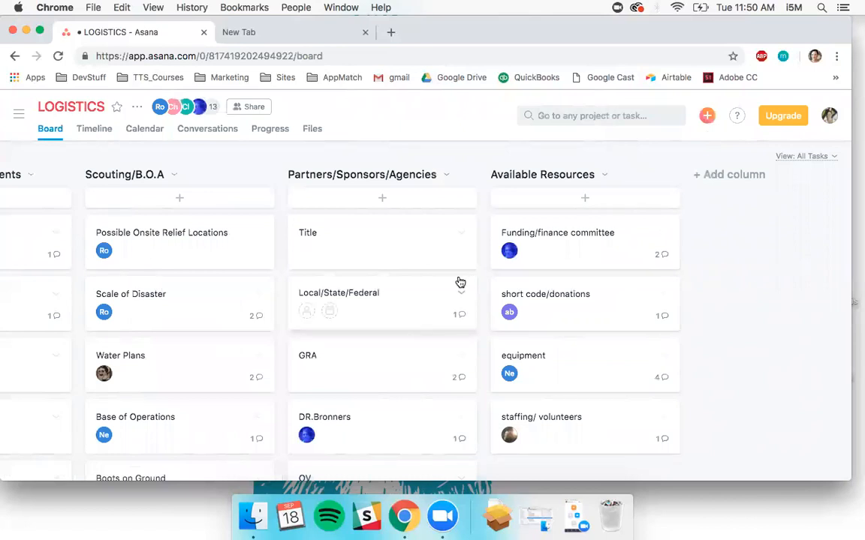
pyautogui.hscroll(-5, 460, 282)
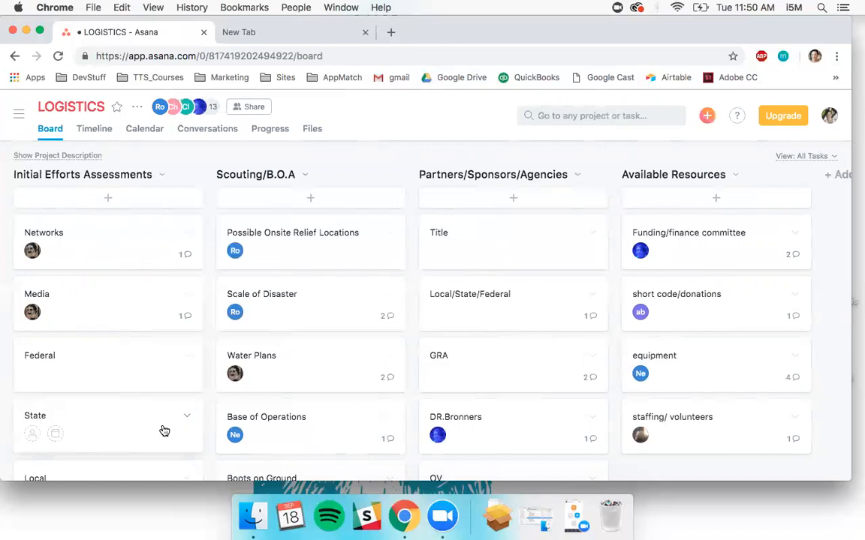
# Step: Switch to the HUMAN RESOURCE project with the sidebar hidden, view its timeline page and open its calendar
pyautogui.click(19, 114)
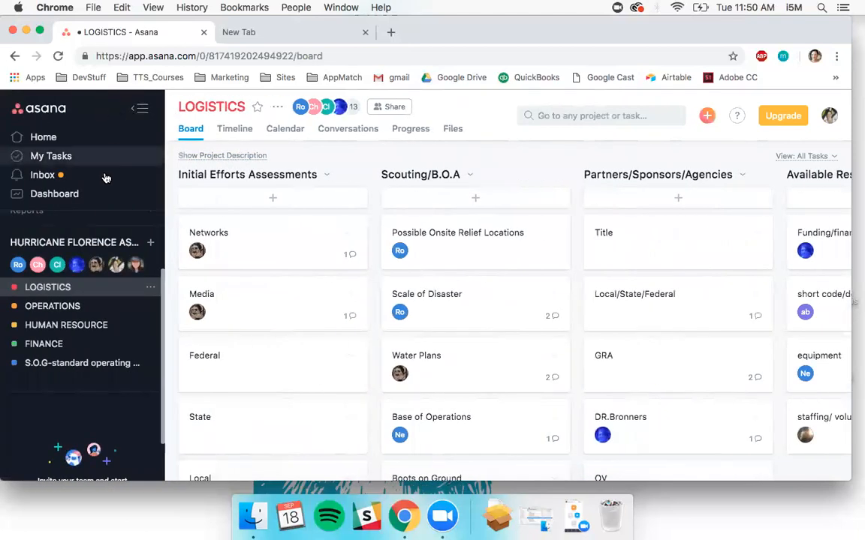
pyautogui.click(111, 329)
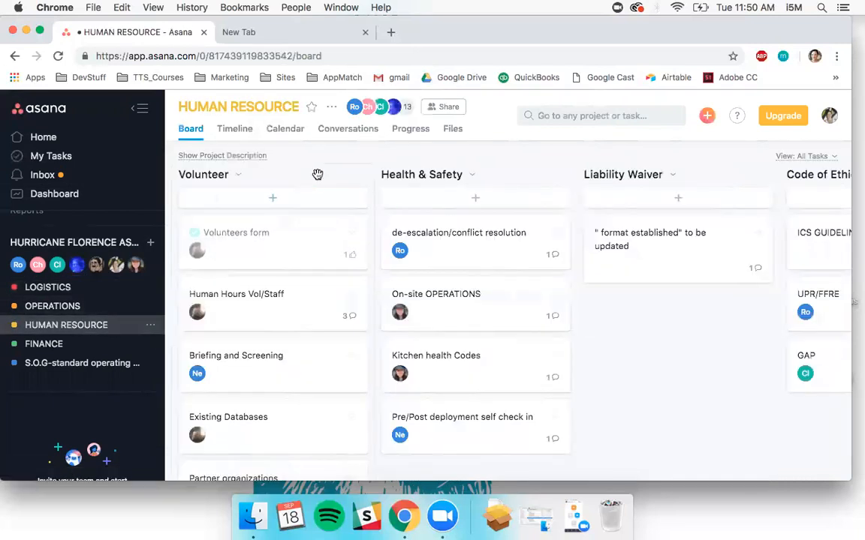
pyautogui.click(139, 108)
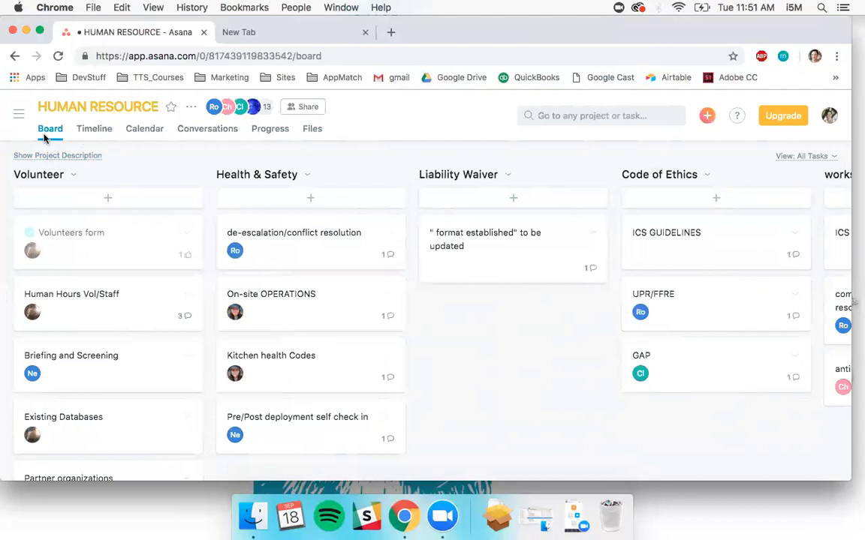
pyautogui.click(93, 131)
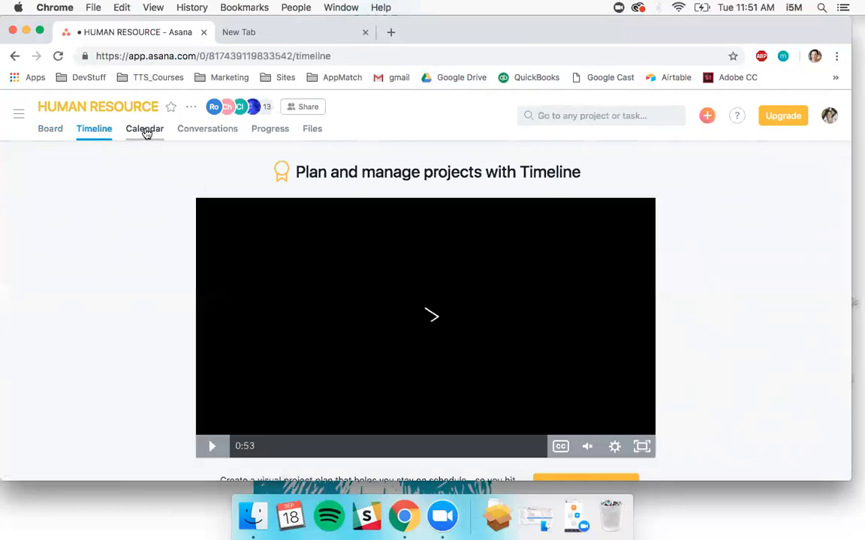
pyautogui.click(145, 132)
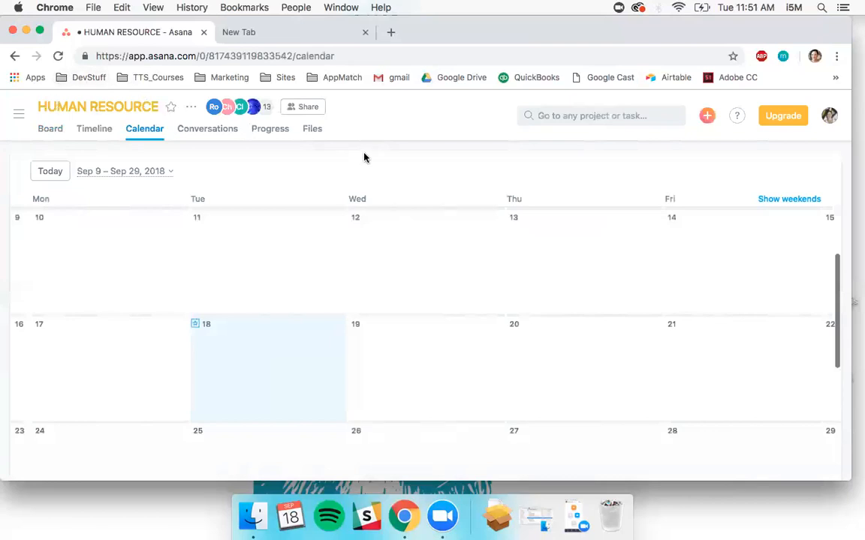
# Step: Create a task named "Shipment arriving" on September 18 in the calendar and assign it to yourself
pyautogui.doubleClick(253, 359)
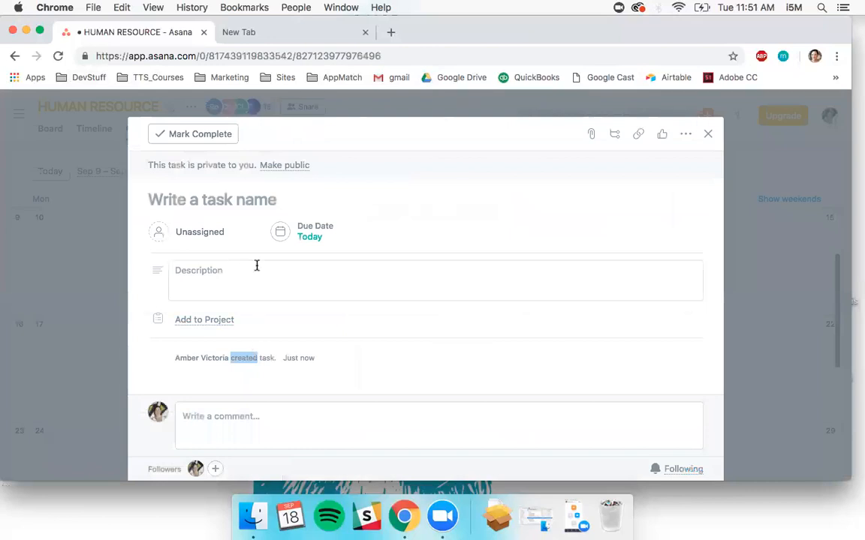
pyautogui.click(226, 171)
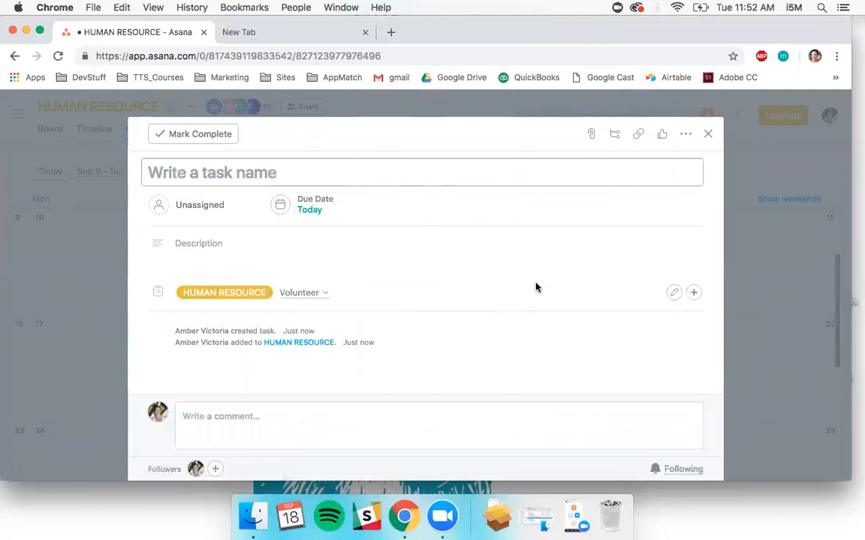
pyautogui.write('Shipment arriving')
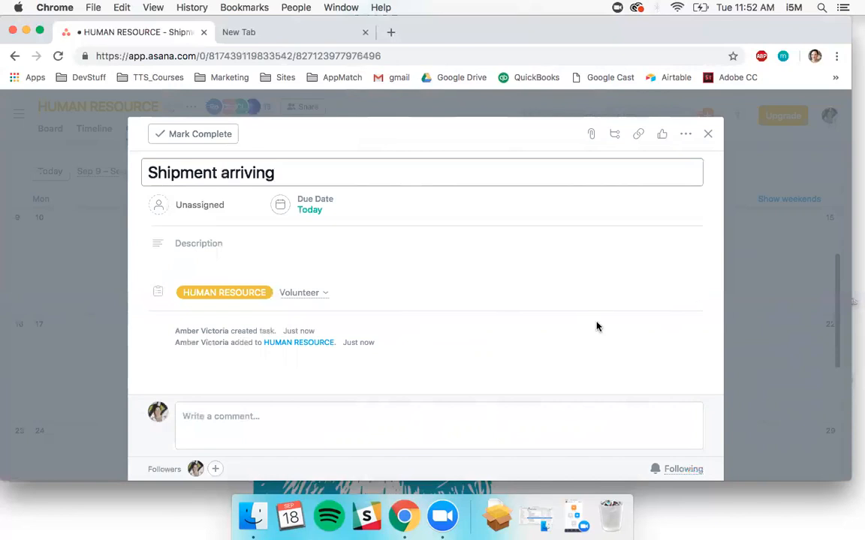
pyautogui.click(200, 206)
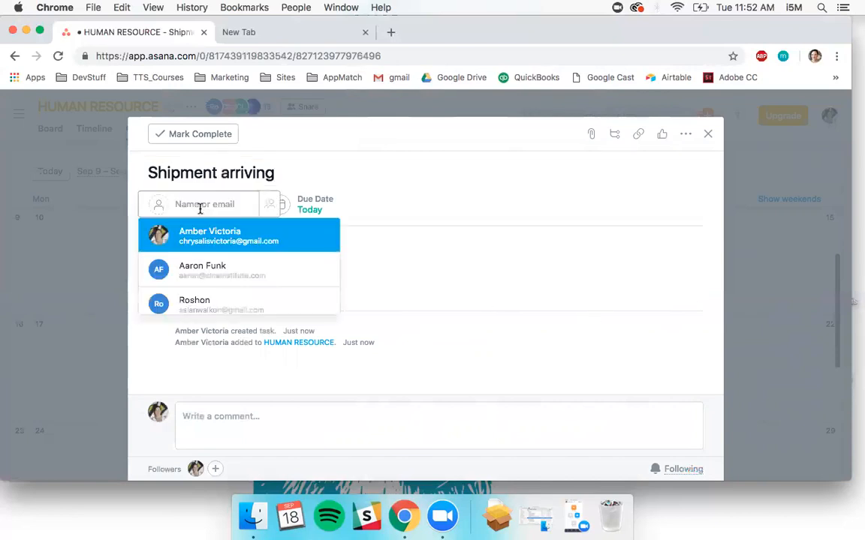
pyautogui.click(255, 238)
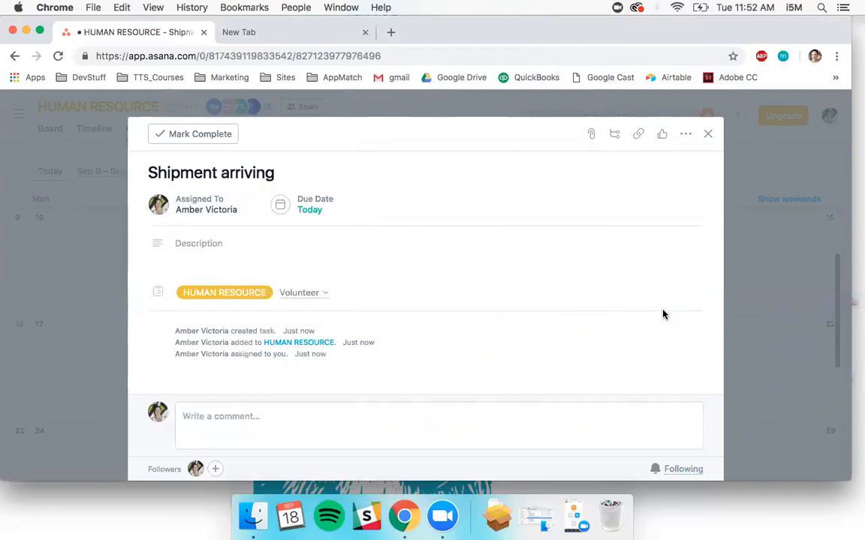
pyautogui.click(707, 136)
# Step: Delete the "Shipment arriving" task permanently and return to the HUMAN RESOURCE calendar
pyautogui.click(286, 348)
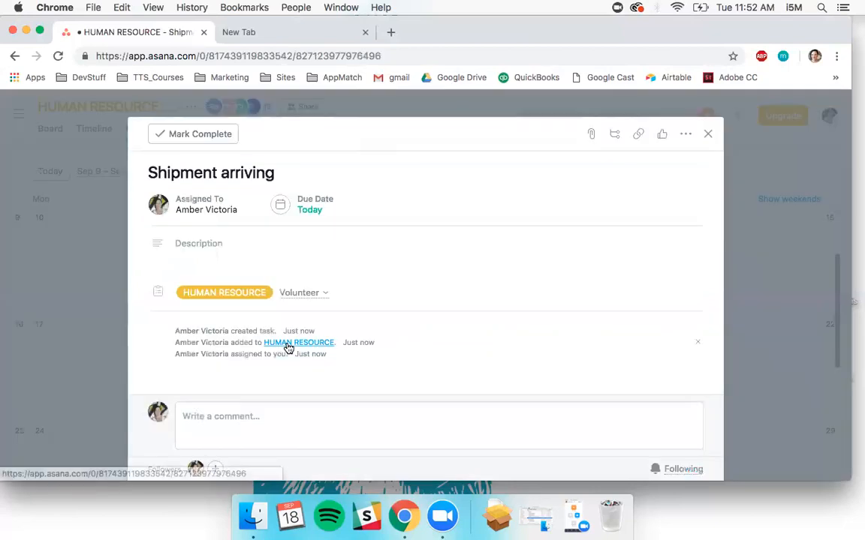
pyautogui.click(686, 138)
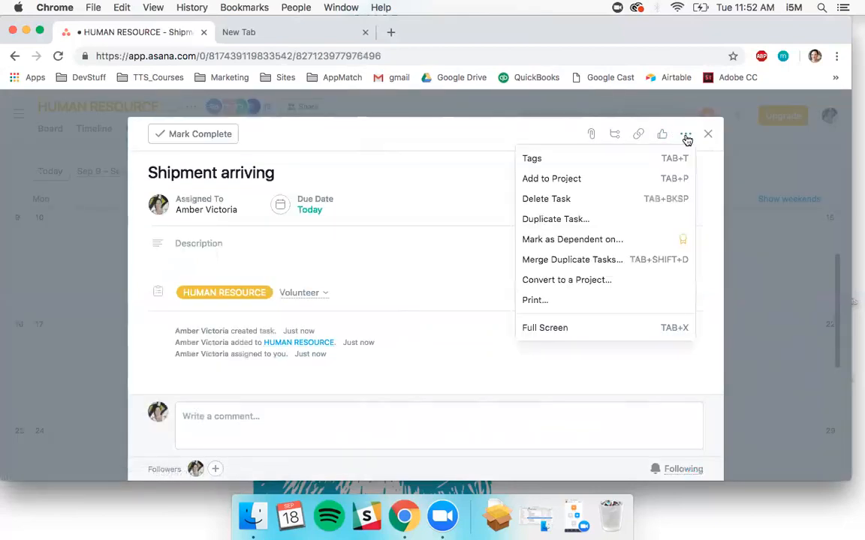
pyautogui.click(567, 204)
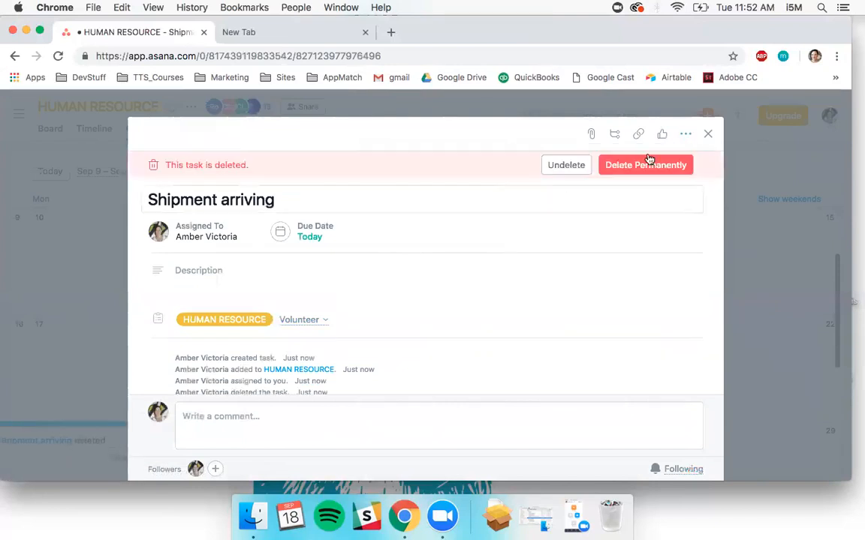
pyautogui.click(624, 166)
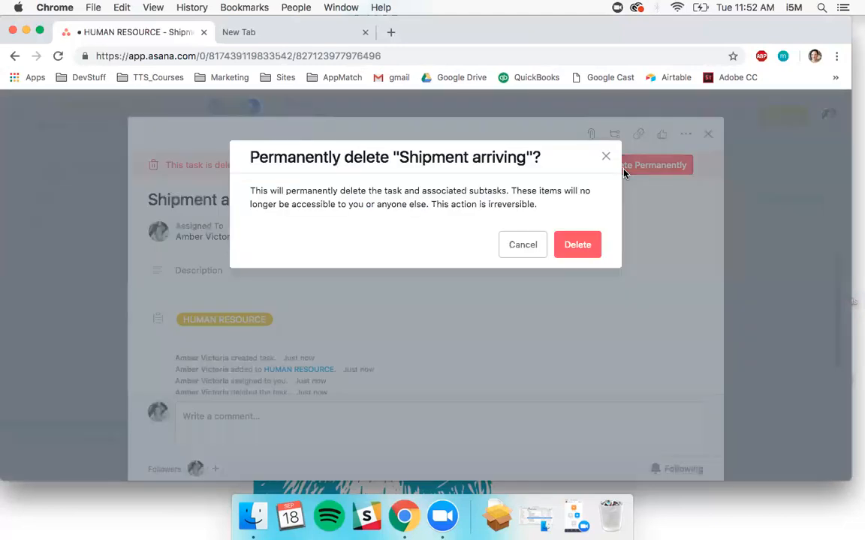
pyautogui.click(577, 246)
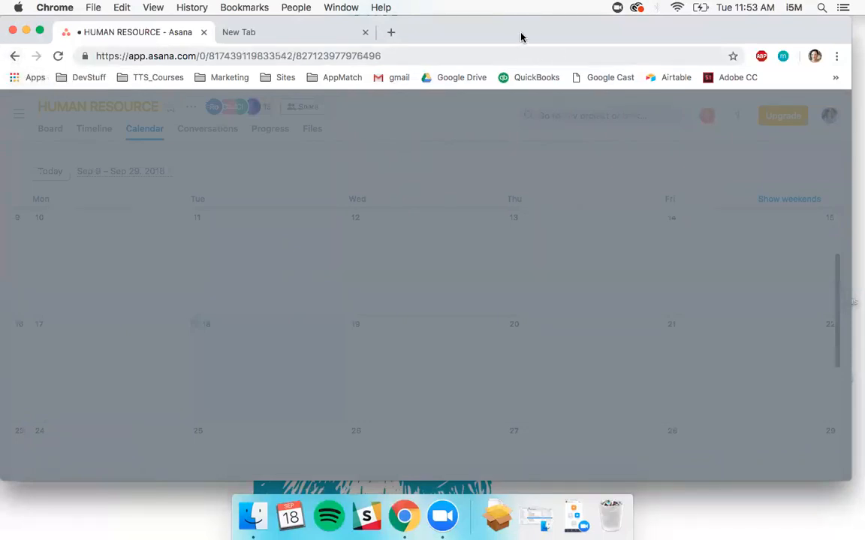
pyautogui.click(14, 56)
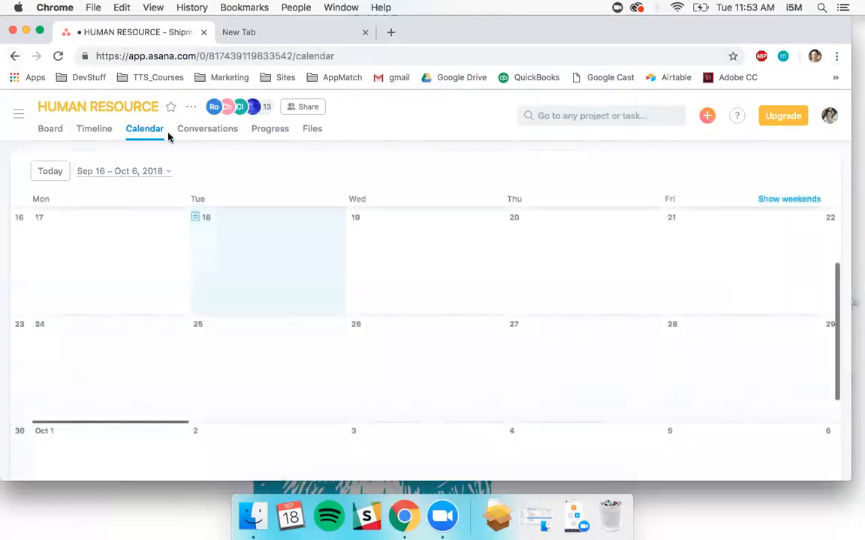
# Step: View the HUMAN RESOURCE project's conversations and check the form for starting a new conversation
pyautogui.click(209, 132)
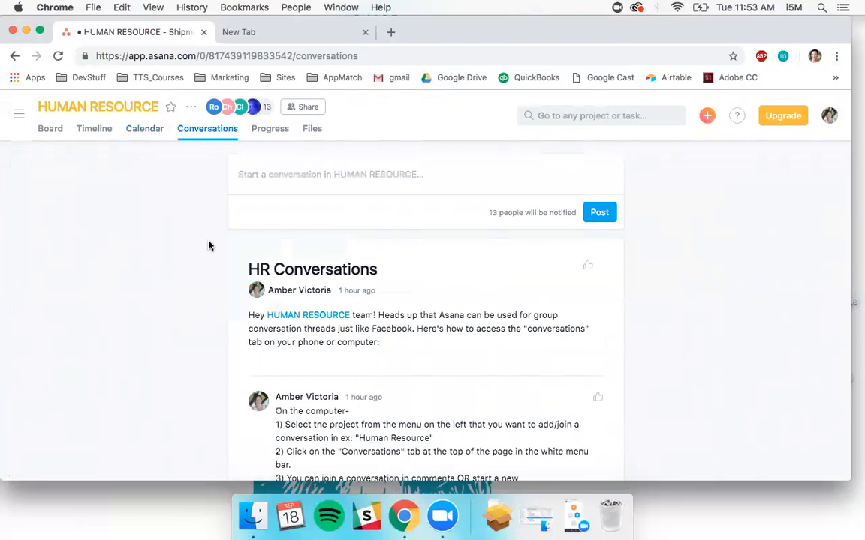
pyautogui.scroll(-5, 210, 246)
pyautogui.scroll(5, 210, 245)
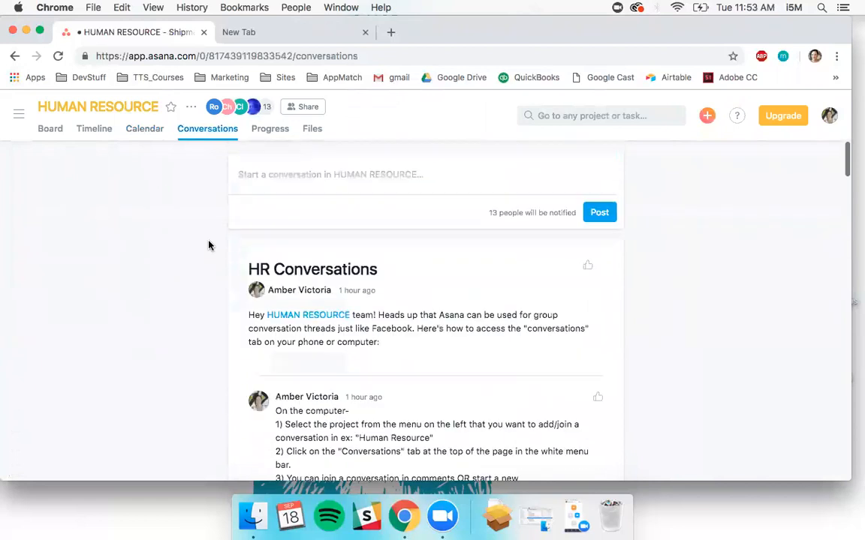
pyautogui.click(377, 176)
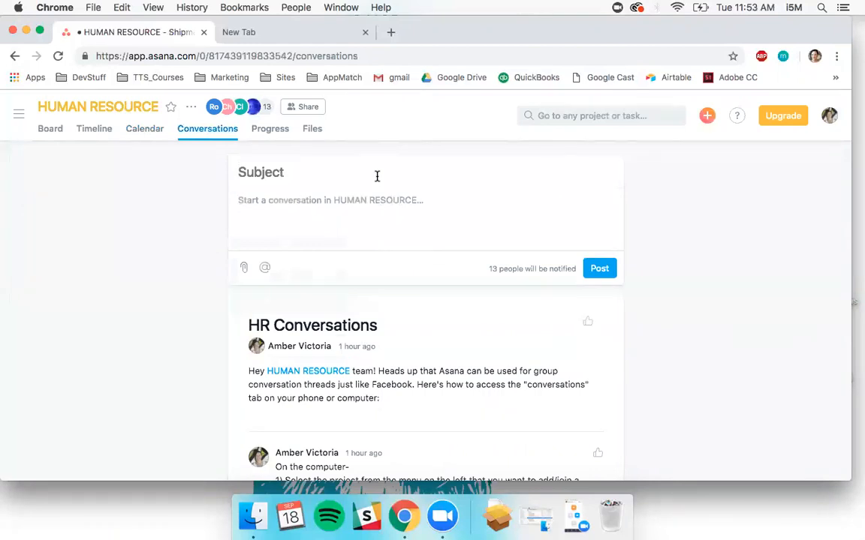
pyautogui.click(199, 192)
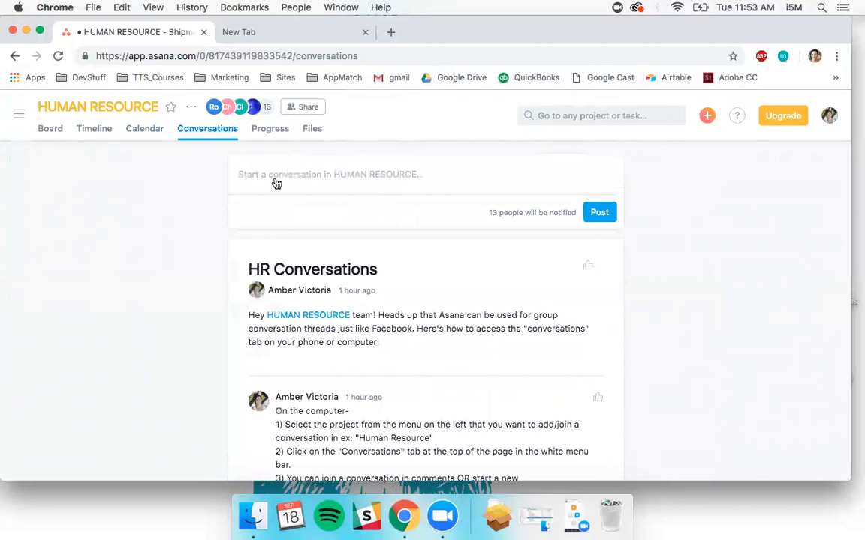
# Step: Start a mention in the body of a new conversation draft, remove it and leave the draft empty
pyautogui.click(399, 171)
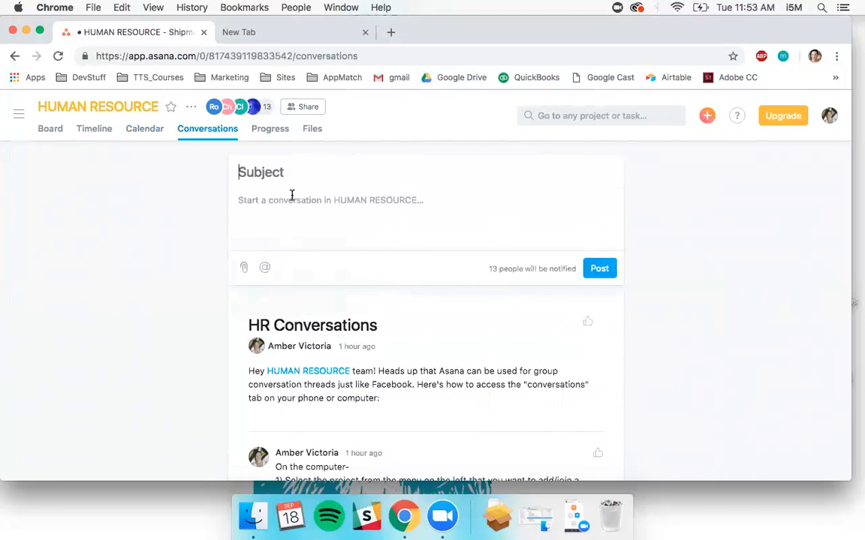
pyautogui.click(286, 208)
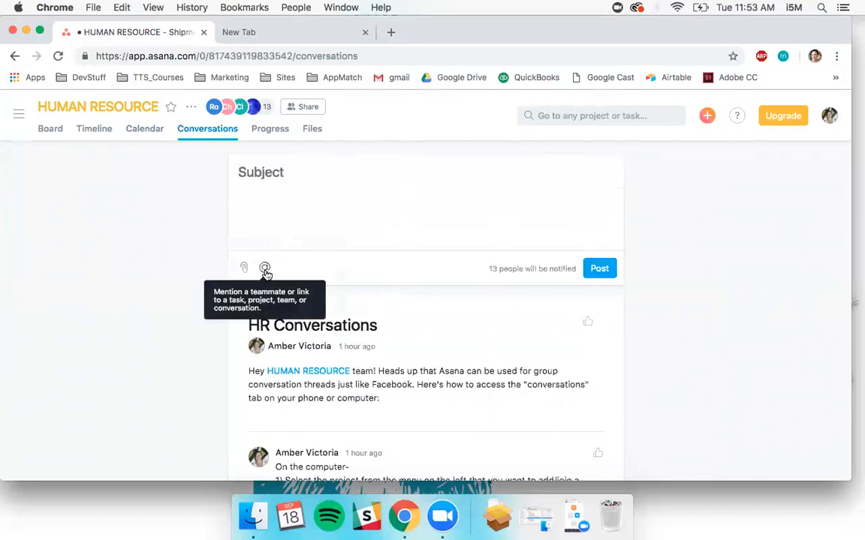
pyautogui.click(265, 270)
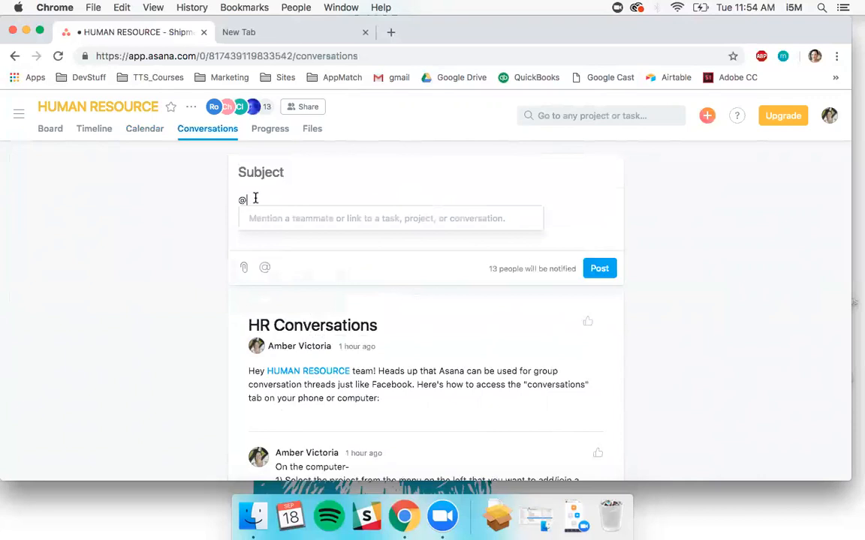
pyautogui.press('BackSpace')
pyautogui.click(204, 245)
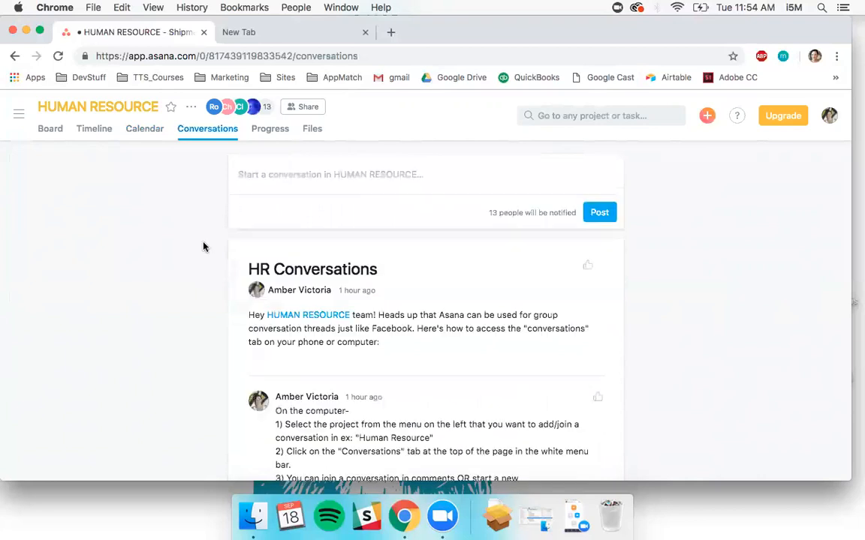
# Step: Examine the HR Conversations thread, including its computer and mobile instructions and the attached screenshots
pyautogui.click(286, 198)
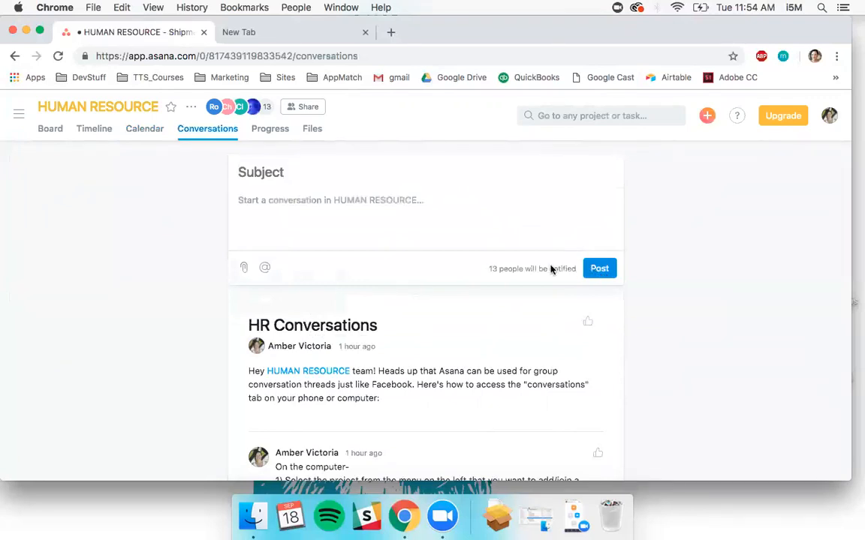
pyautogui.scroll(-5, 456, 270)
pyautogui.scroll(-12, 455, 272)
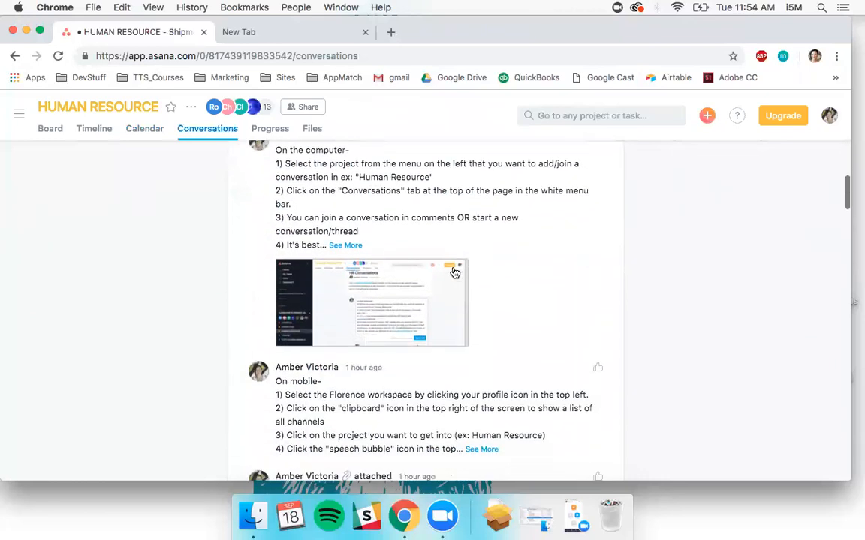
pyautogui.scroll(-15, 455, 272)
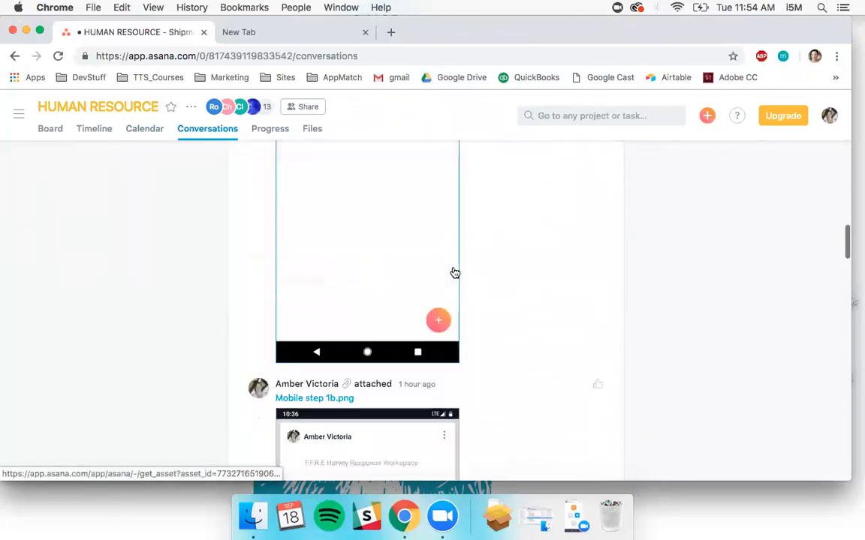
pyautogui.scroll(-15, 454, 273)
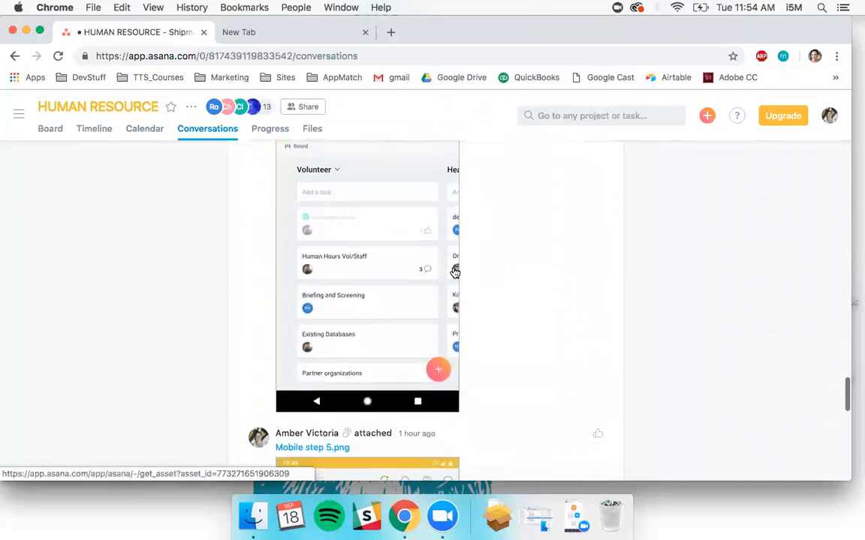
pyautogui.scroll(20, 455, 272)
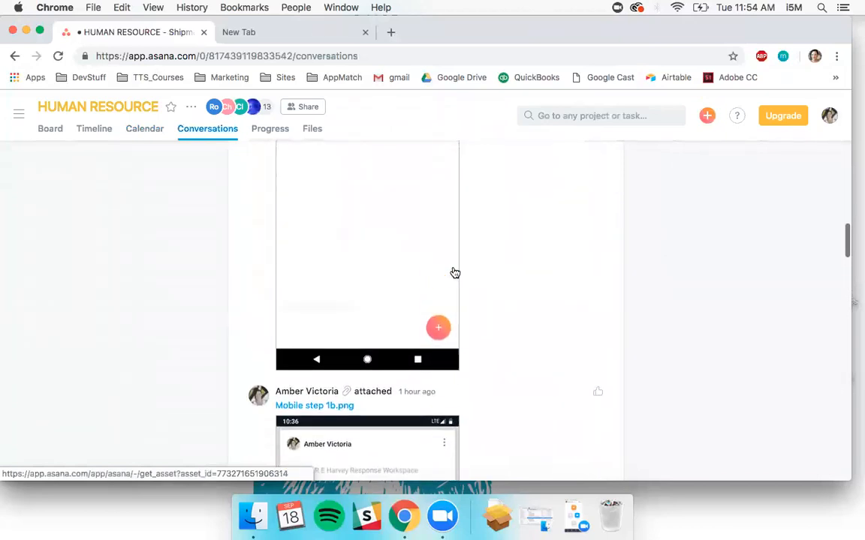
pyautogui.scroll(5, 559, 257)
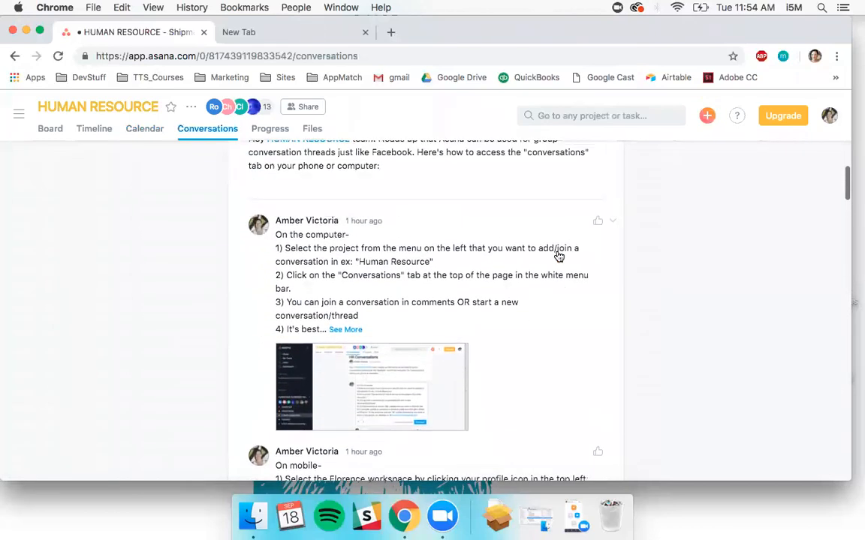
pyautogui.scroll(-3, 559, 256)
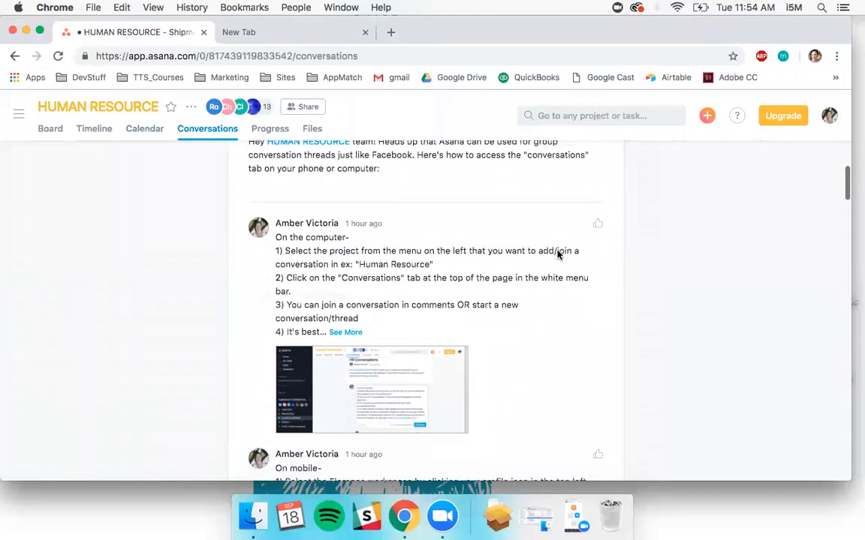
# Step: Reread the computer and mobile instructions in the HR Conversations thread, then return to the new conversation form
pyautogui.scroll(-2, 558, 257)
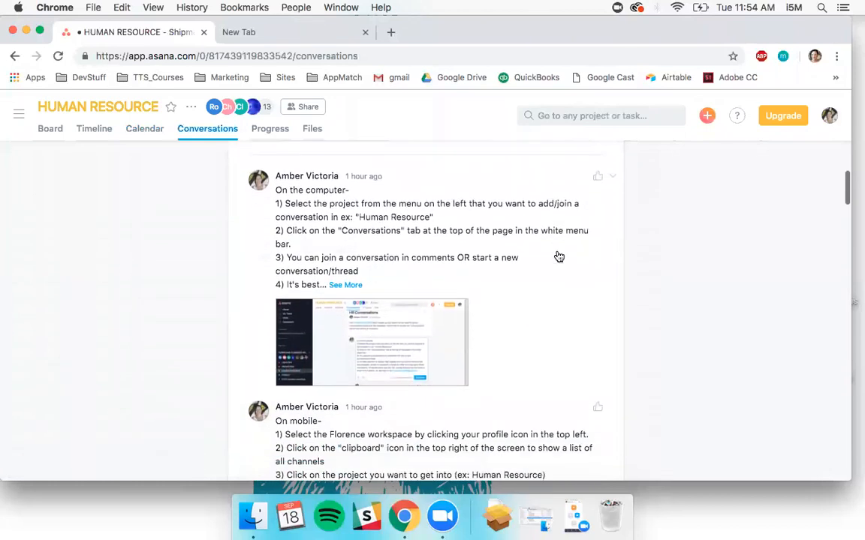
pyautogui.scroll(-6, 558, 257)
pyautogui.scroll(-2, 558, 257)
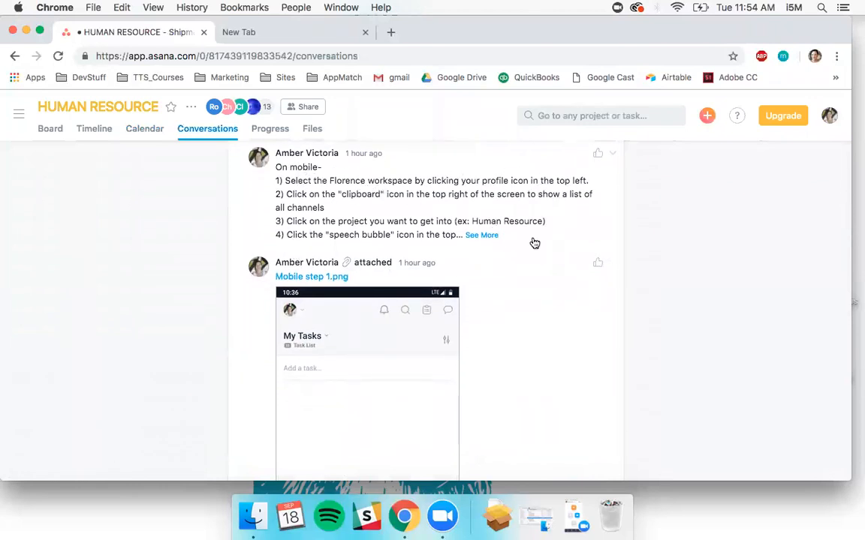
pyautogui.scroll(10, 534, 243)
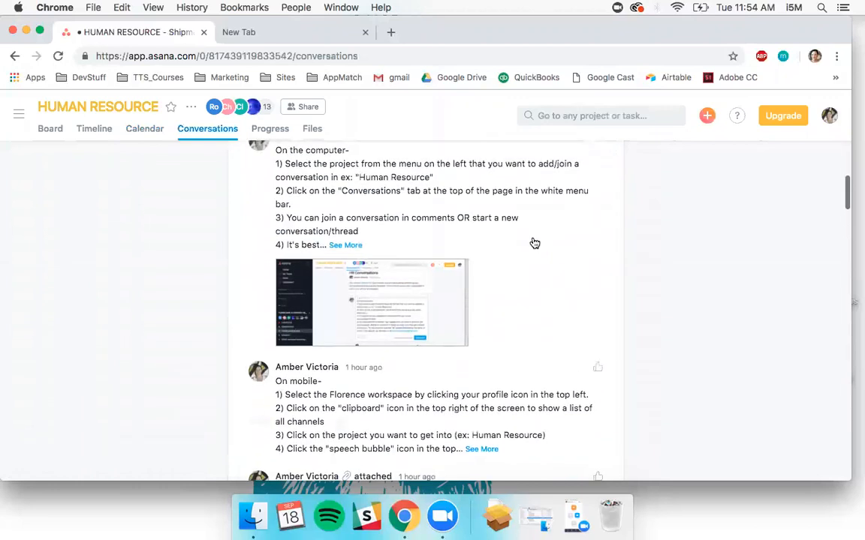
pyautogui.scroll(4, 533, 240)
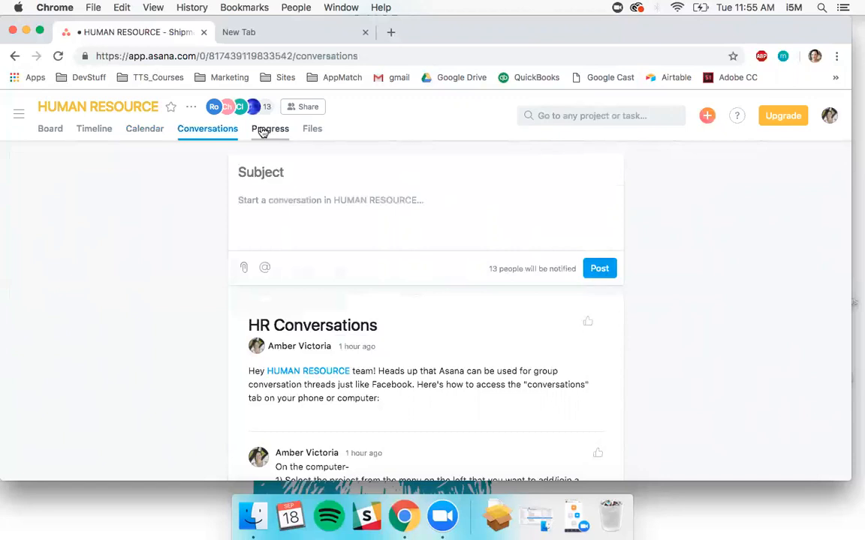
# Step: View the HUMAN RESOURCE project's progress page, including its ownership details, status update area and task progress chart
pyautogui.click(262, 131)
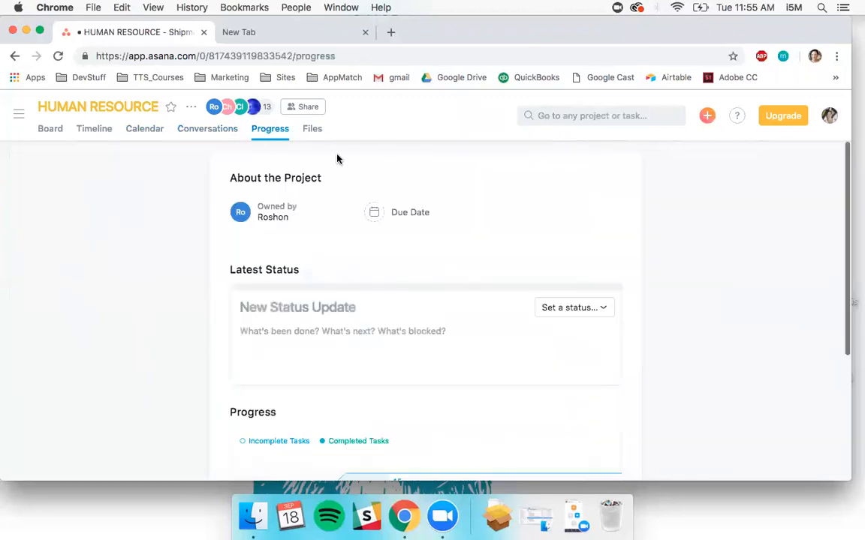
pyautogui.scroll(-3, 187, 256)
pyautogui.scroll(3, 187, 255)
# Step: Browse the files attached in the HUMAN RESOURCE project, including the HR Conversations screenshots and mobile step images
pyautogui.click(311, 129)
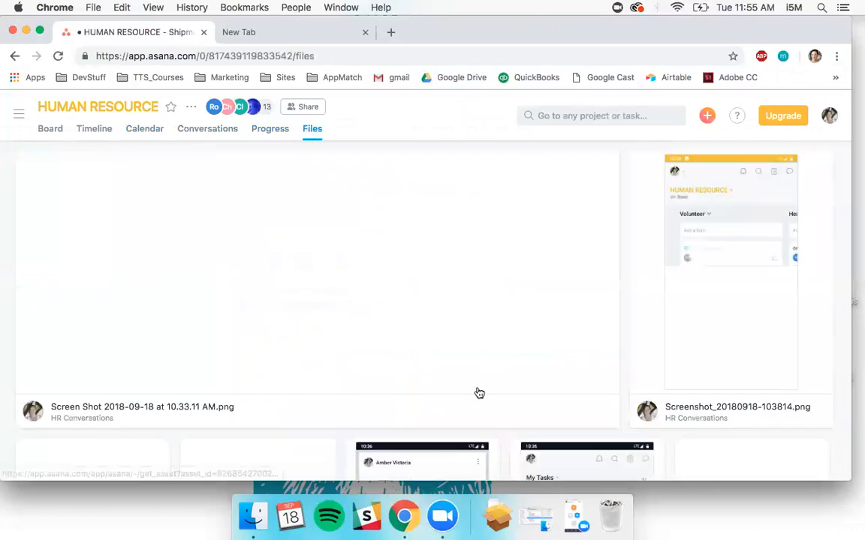
pyautogui.scroll(-10, 623, 230)
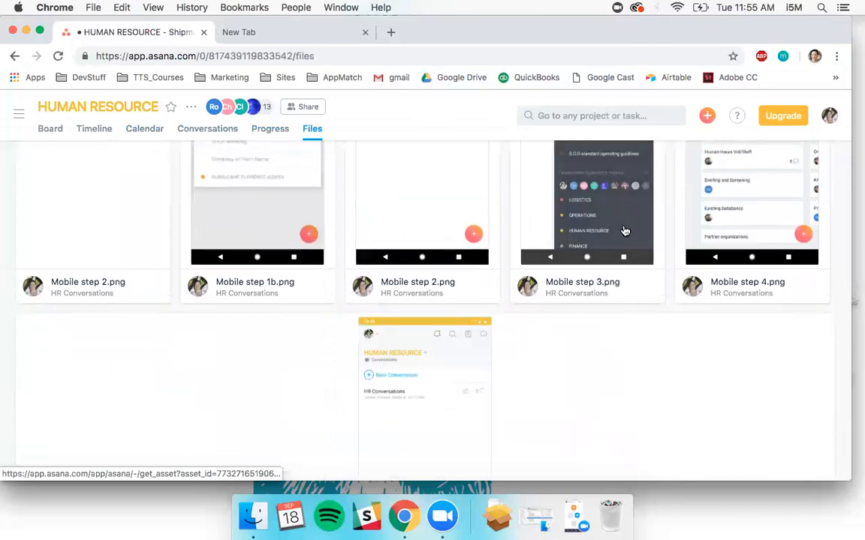
pyautogui.scroll(-5, 623, 231)
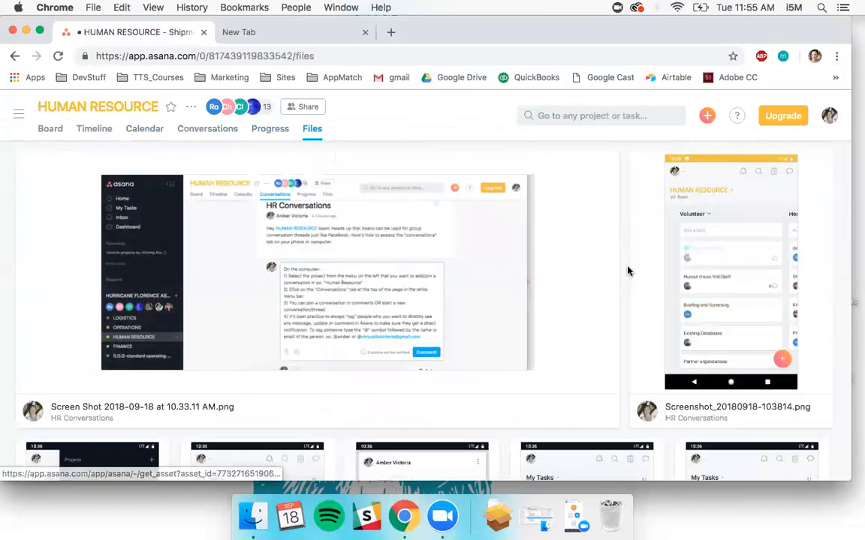
pyautogui.scroll(-10, 628, 270)
pyautogui.scroll(-5, 626, 272)
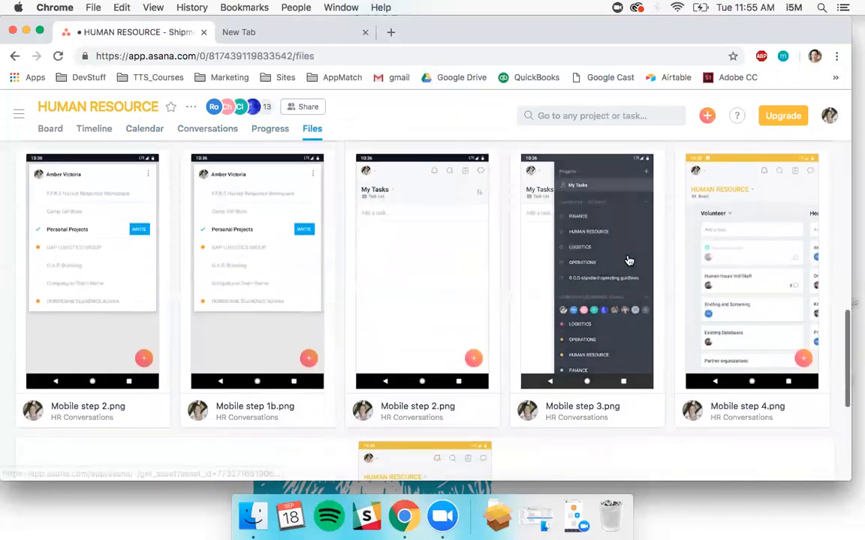
pyautogui.scroll(5, 628, 255)
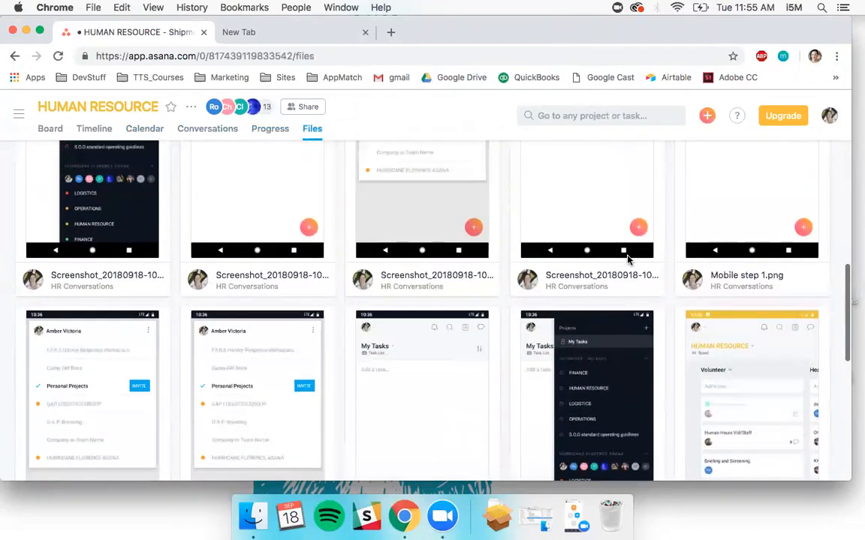
pyautogui.scroll(5, 670, 245)
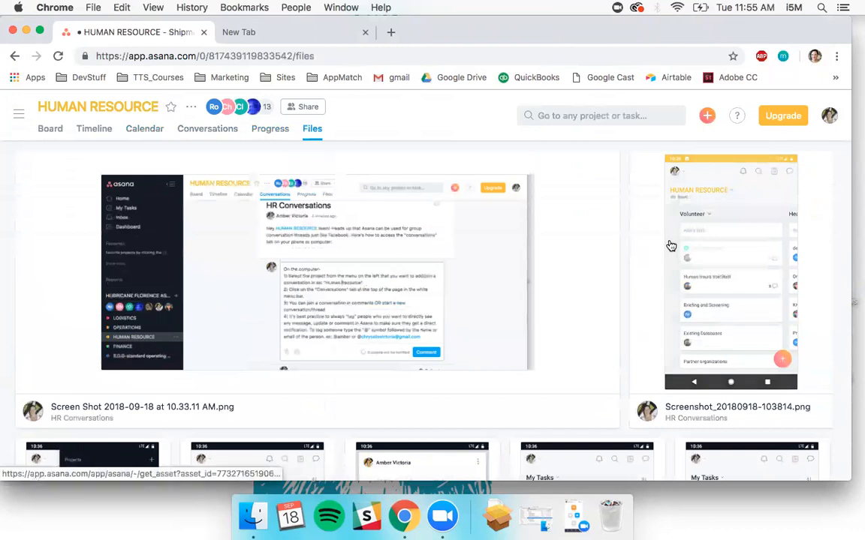
pyautogui.scroll(-5, 625, 257)
pyautogui.scroll(5, 625, 258)
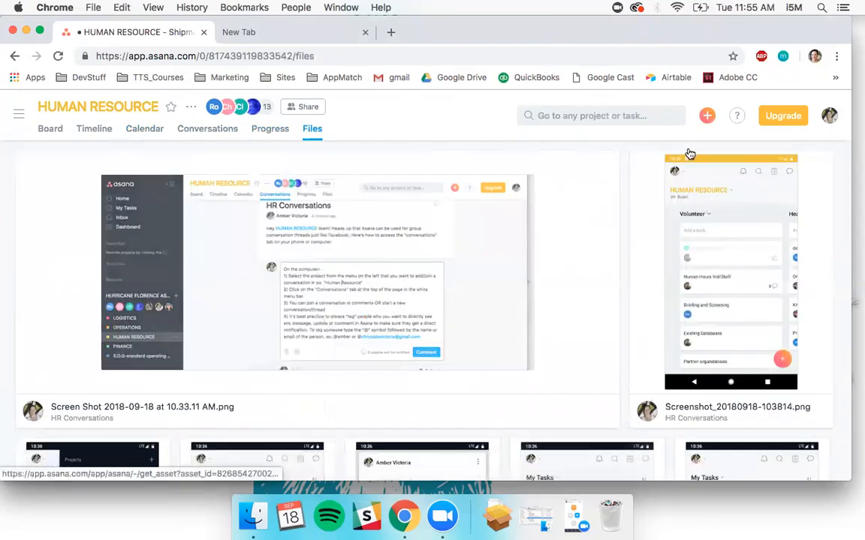
# Step: Show the navigation sidebar, check the account's list of workspaces and settings, and dismiss the list
pyautogui.click(19, 116)
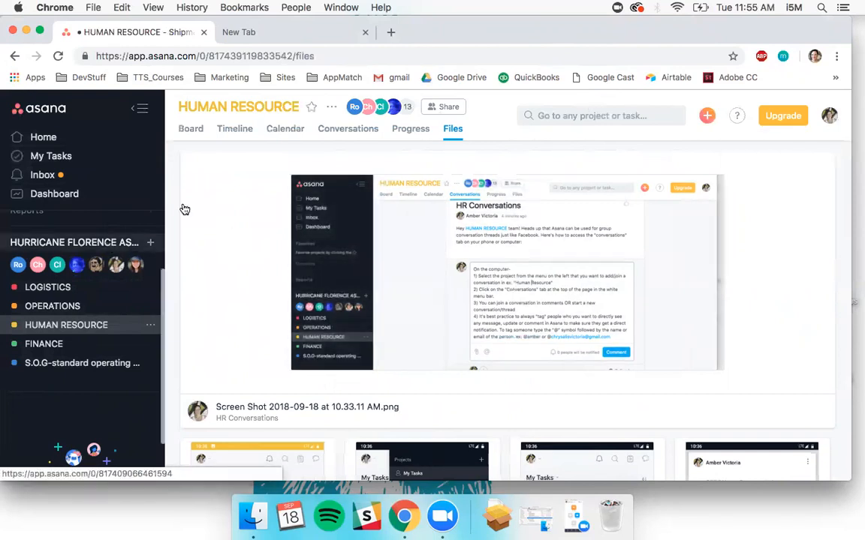
pyautogui.click(831, 117)
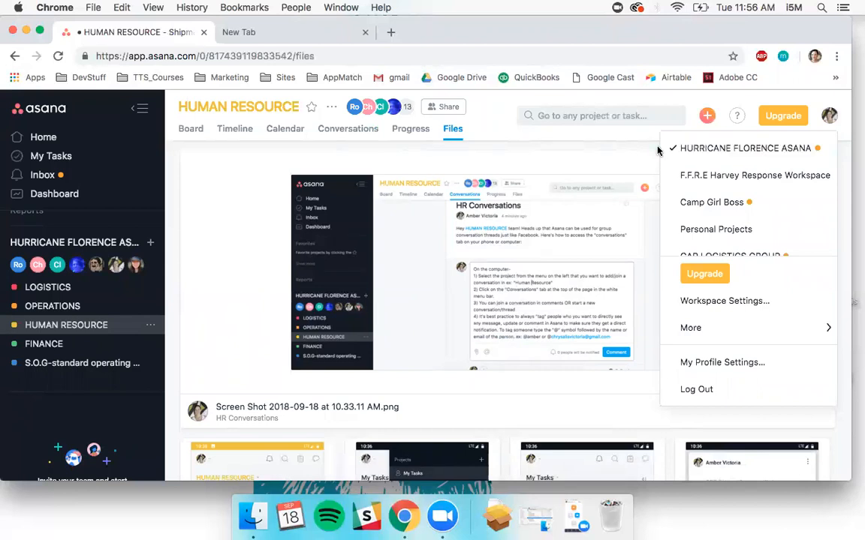
pyautogui.click(614, 154)
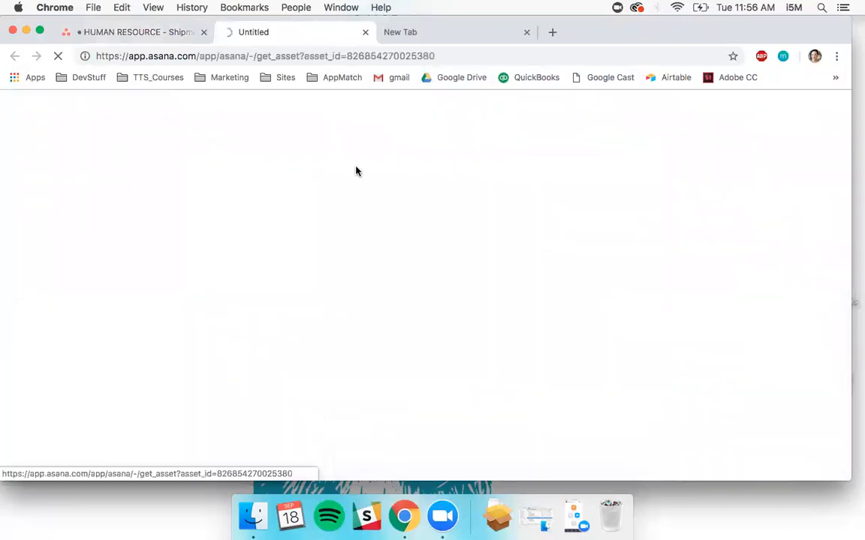